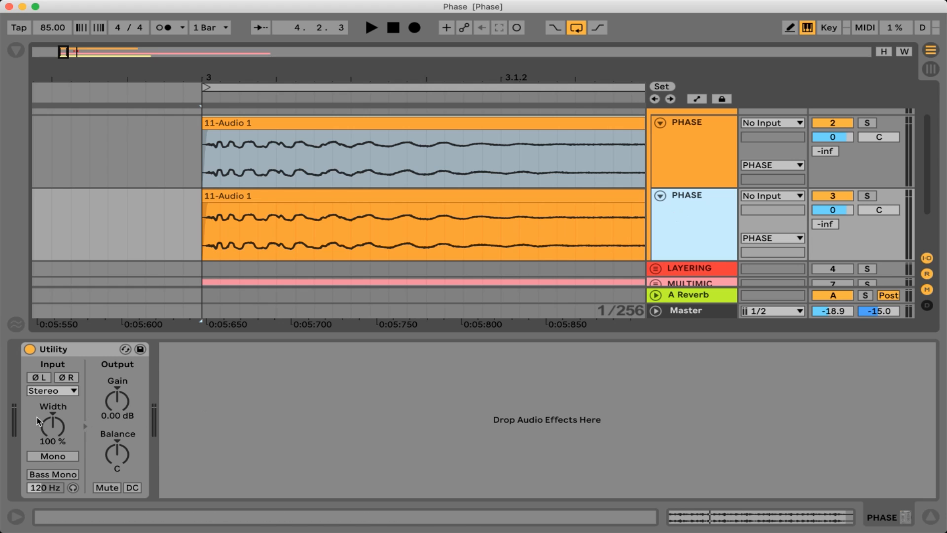
- Invert the left and right phase in Utility on the lower PHASE track and audition both tracks together
{"action": "left_click", "coordinate": [43, 377]}
{"action": "left_click", "coordinate": [66, 380]}
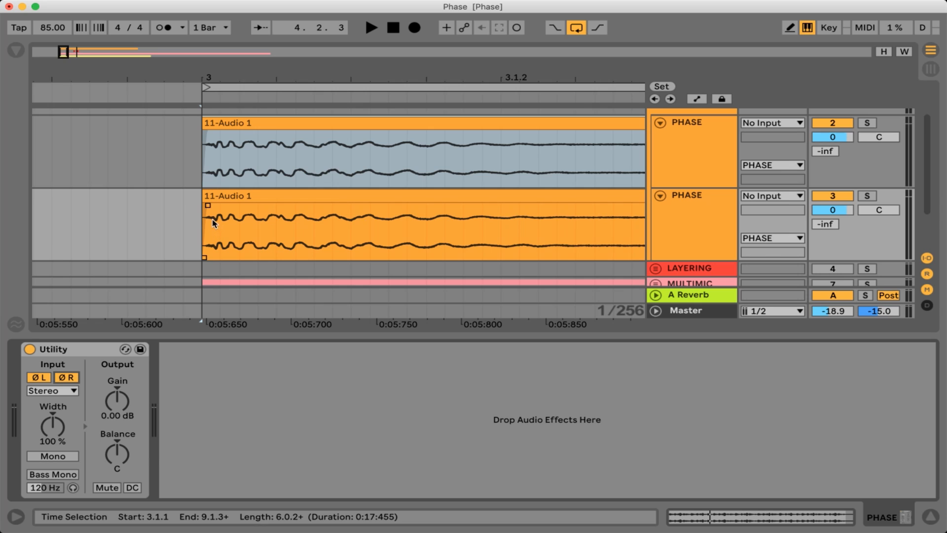
{"action": "left_click", "coordinate": [263, 194]}
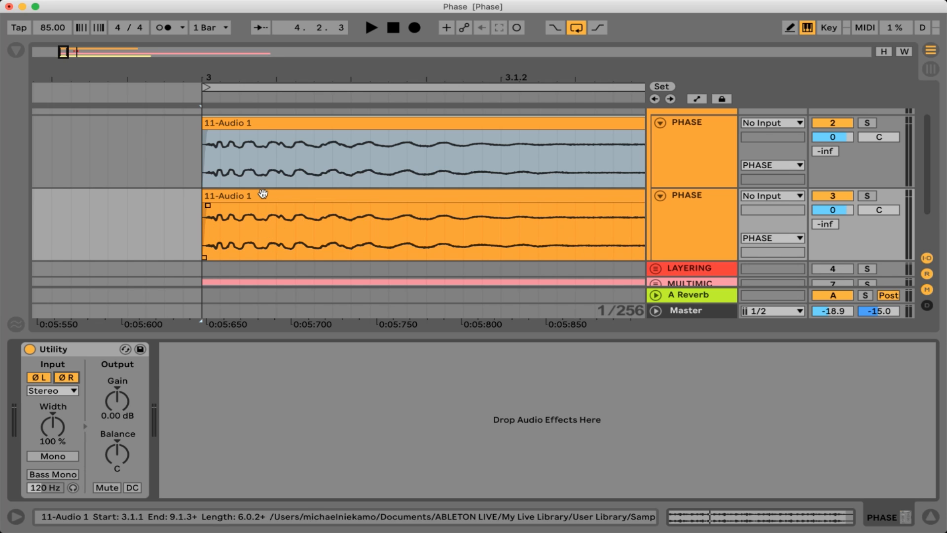
{"action": "key", "text": "space"}
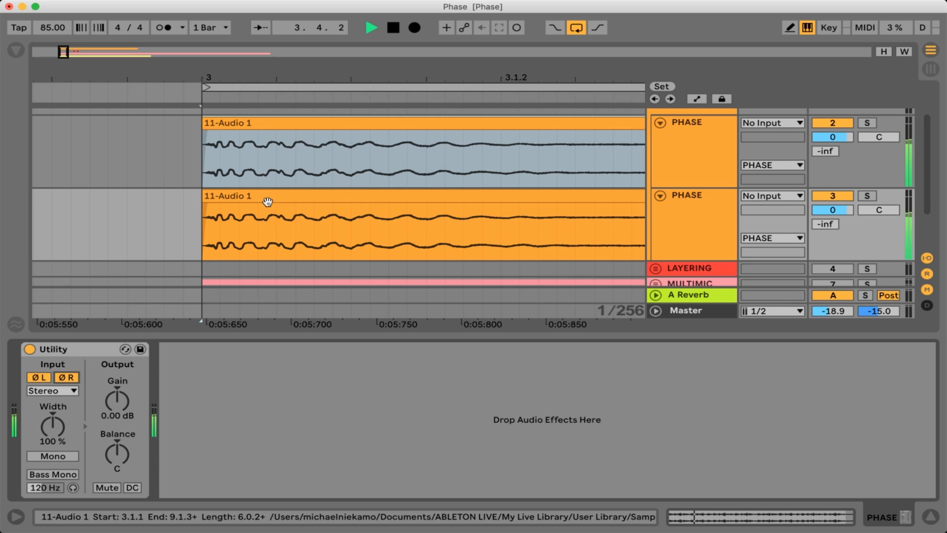
{"action": "key", "text": "space"}
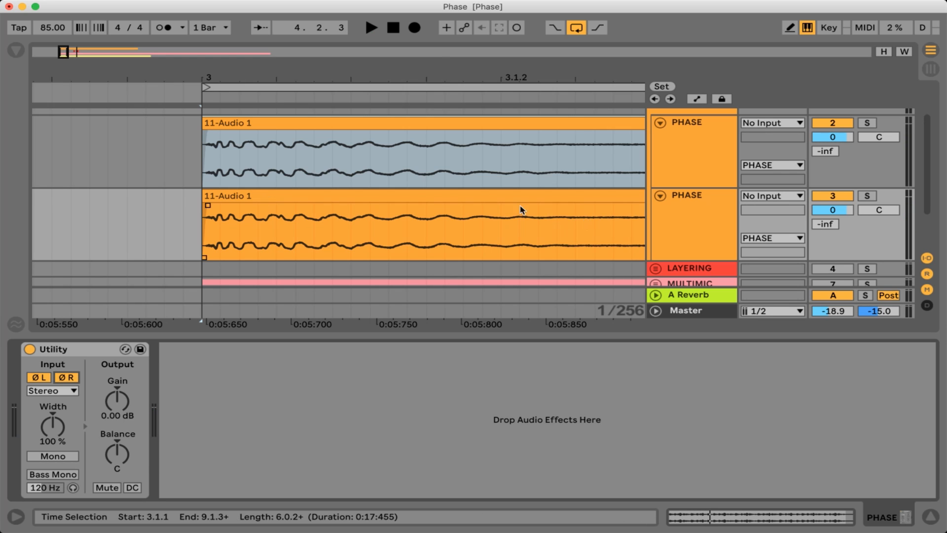
- Freeze and flatten the lower PHASE track to render its inverted audio
{"action": "right_click", "coordinate": [677, 215]}
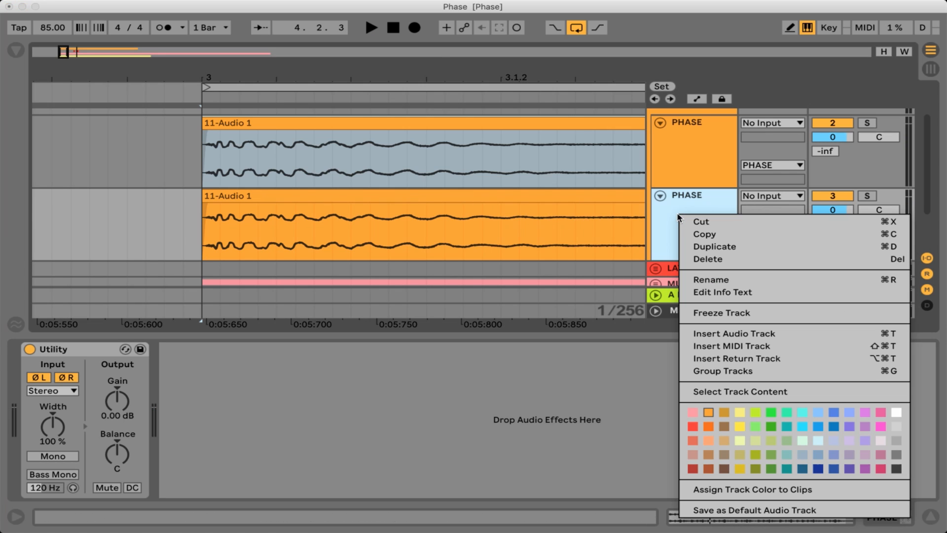
{"action": "left_click", "coordinate": [722, 314]}
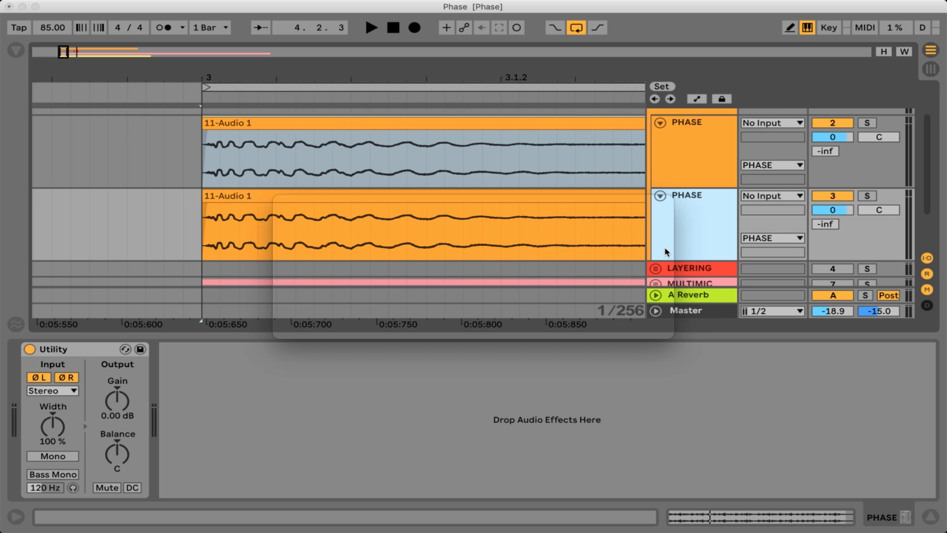
{"action": "right_click", "coordinate": [676, 213]}
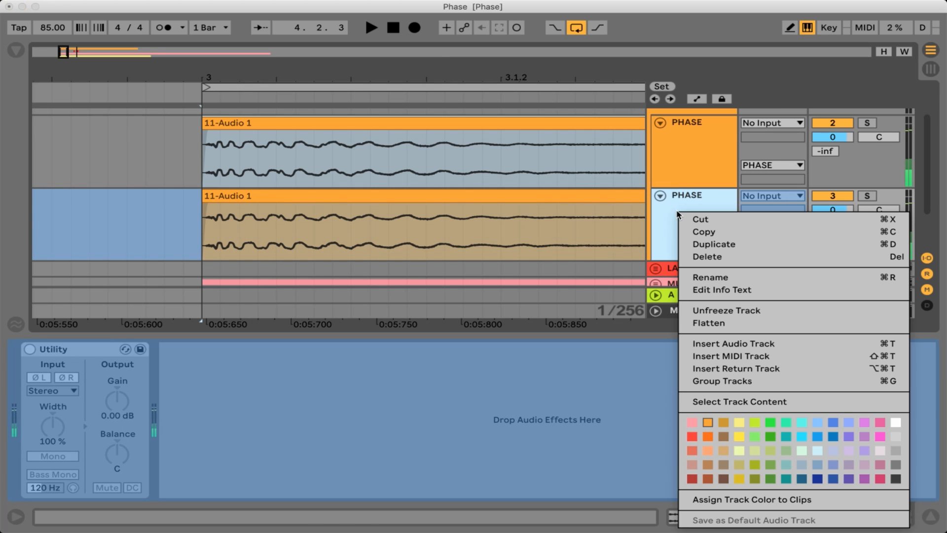
{"action": "left_click", "coordinate": [721, 326]}
- Compare the waveforms of the original and flattened PHASE clips at bar 3 and play them back
{"action": "left_click_drag", "start_coordinate": [239, 70], "coordinate": [239, 116]}
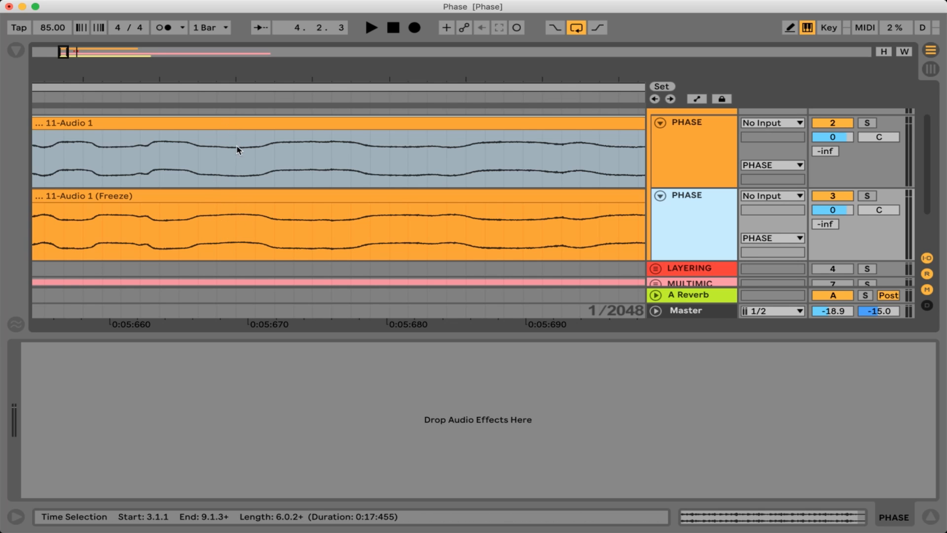
{"action": "left_click", "coordinate": [146, 78]}
{"action": "left_click_drag", "start_coordinate": [146, 78], "coordinate": [151, 52]}
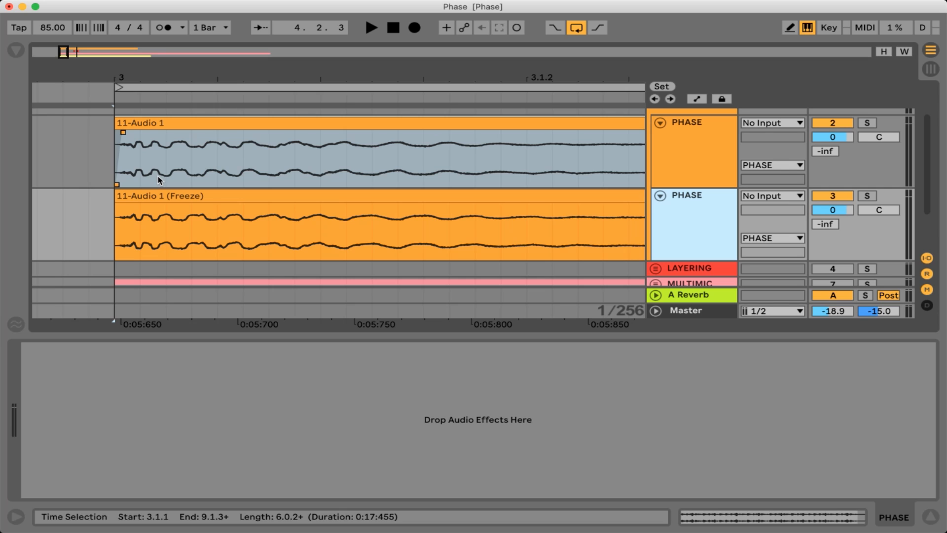
{"action": "key", "text": "space"}
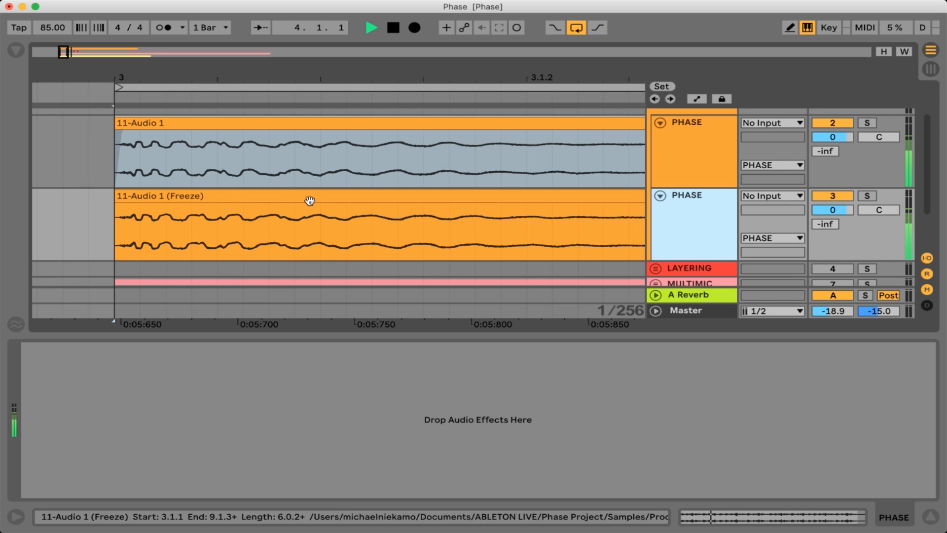
- Pan the PHASE tracks to 50L and 50R and switch the Master track's Utility to mono
{"action": "mouse_move", "coordinate": [881, 214]}
{"action": "left_mouse_down"}
{"action": "mouse_move", "coordinate": [879, 137]}
{"action": "mouse_move", "coordinate": [877, 213]}
{"action": "left_mouse_up"}
{"action": "left_click", "coordinate": [685, 310]}
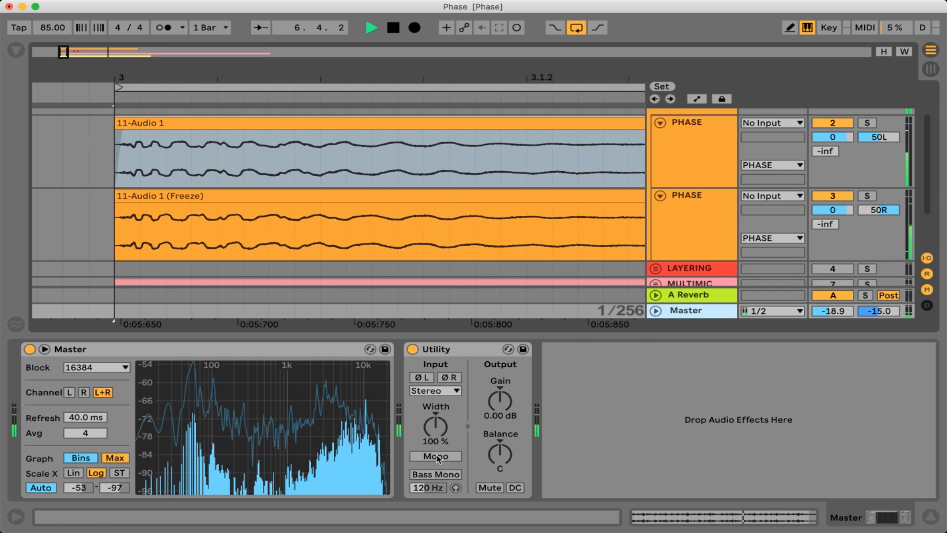
{"action": "left_click", "coordinate": [436, 456]}
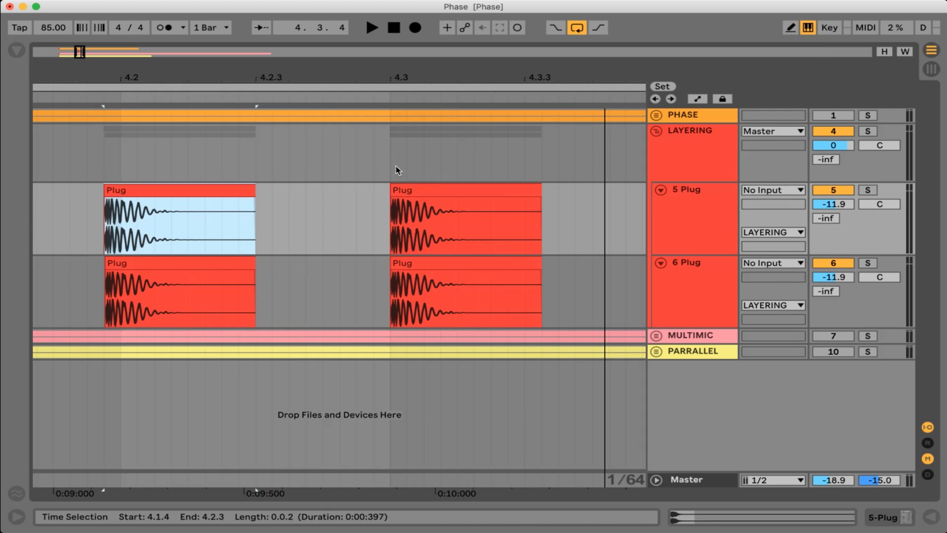
- Inspect the paired Plug clips in the LAYERING group and play the layered hits from 4.1.4
{"action": "left_click", "coordinate": [434, 193]}
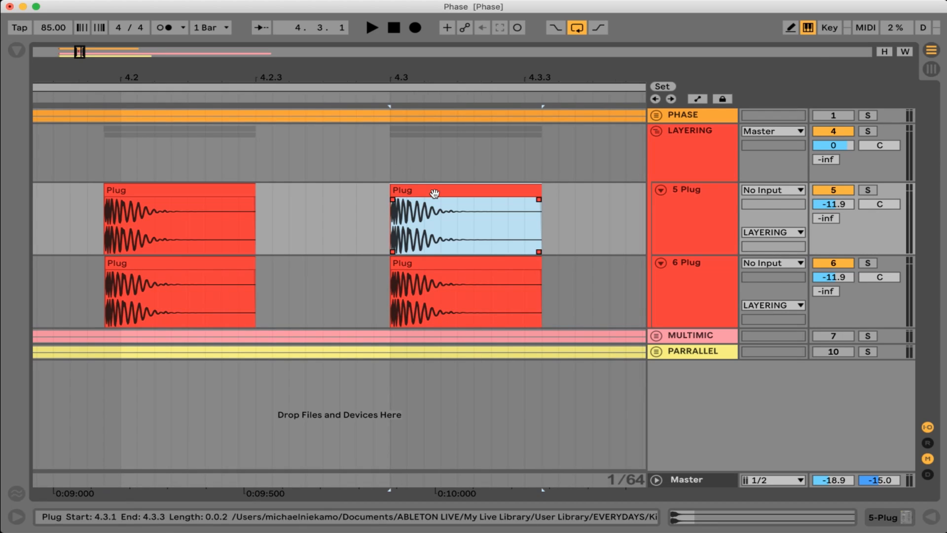
{"action": "left_click", "coordinate": [434, 277]}
{"action": "left_click", "coordinate": [434, 196]}
{"action": "left_click", "coordinate": [154, 192]}
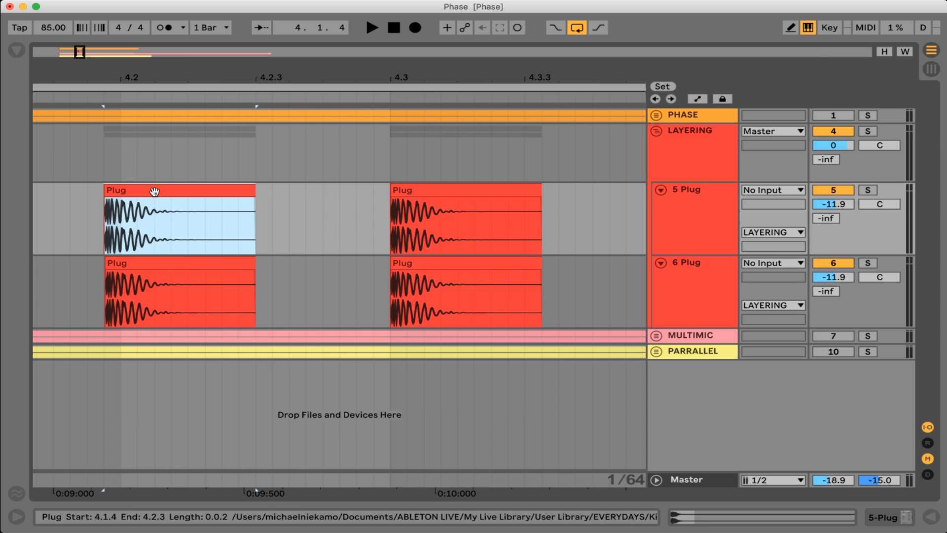
{"action": "key", "text": "space"}
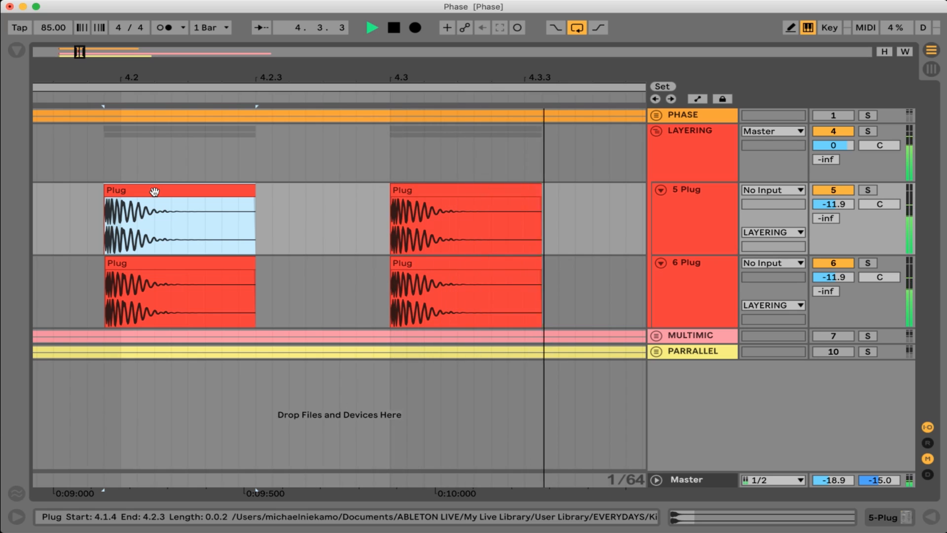
{"action": "key", "text": "space"}
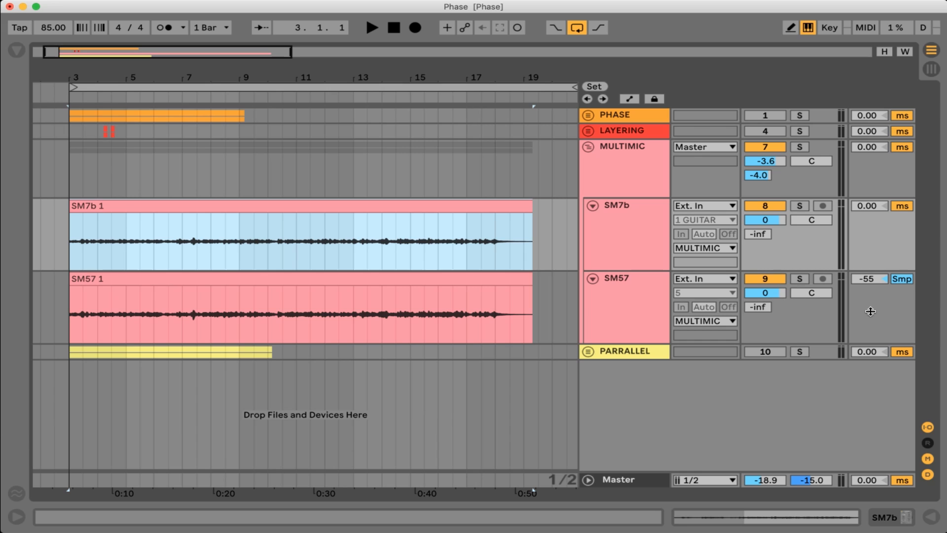
- Audition the SM7b and SM57 clips from bar 3 and set the SM57 track delay to -57 samples
{"action": "left_click", "coordinate": [201, 279]}
{"action": "key", "text": "space"}
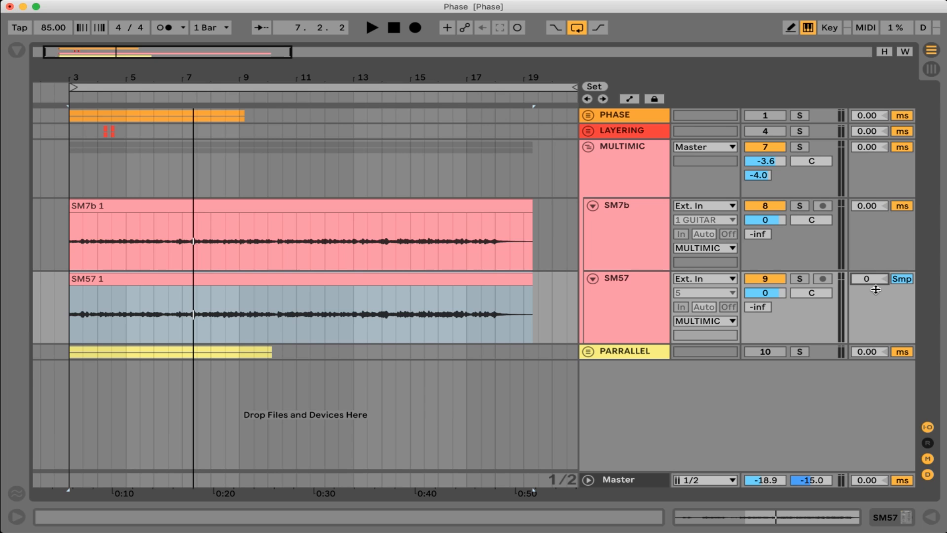
{"action": "left_click", "coordinate": [184, 281]}
{"action": "key", "text": "space"}
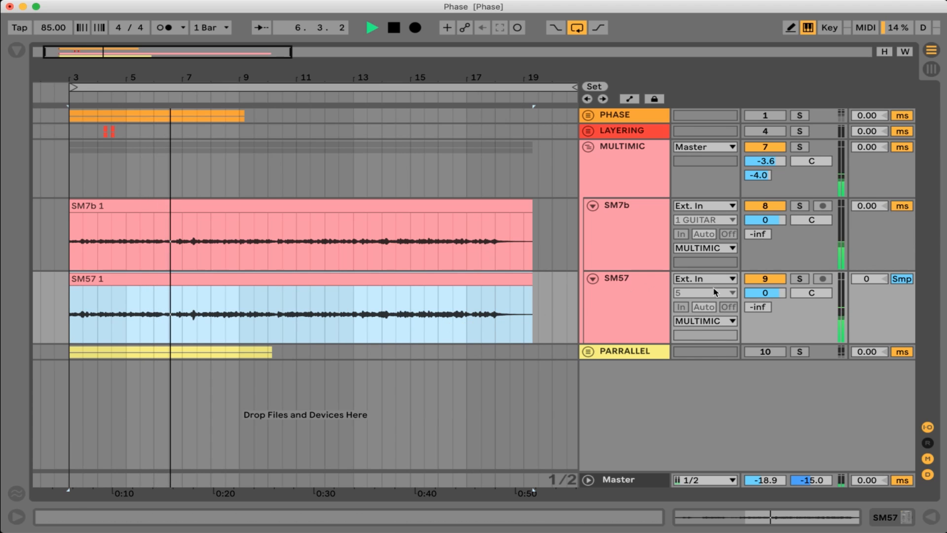
{"action": "left_click_drag", "start_coordinate": [875, 282], "coordinate": [876, 309]}
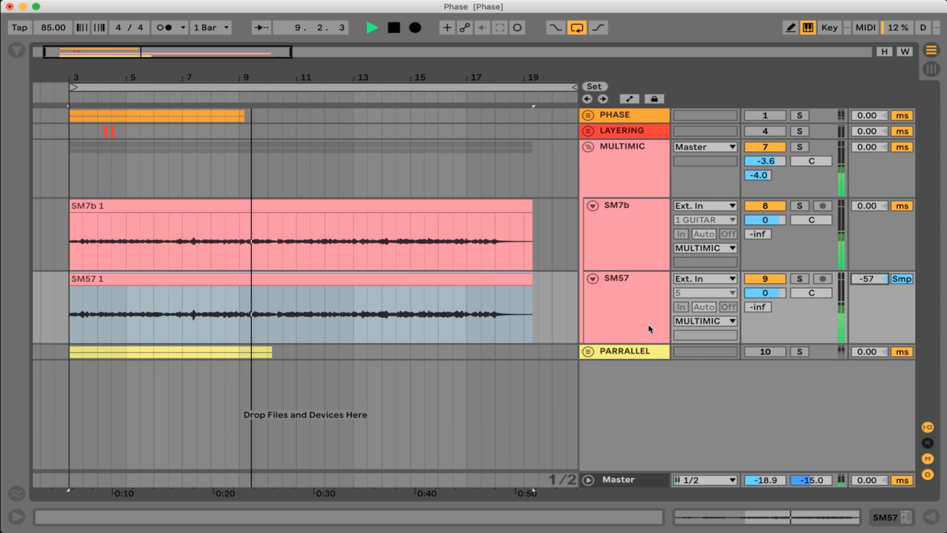
{"action": "key", "text": "space"}
- Invert the left and right phase in Utility on the SM57 track
{"action": "double_click", "coordinate": [621, 286]}
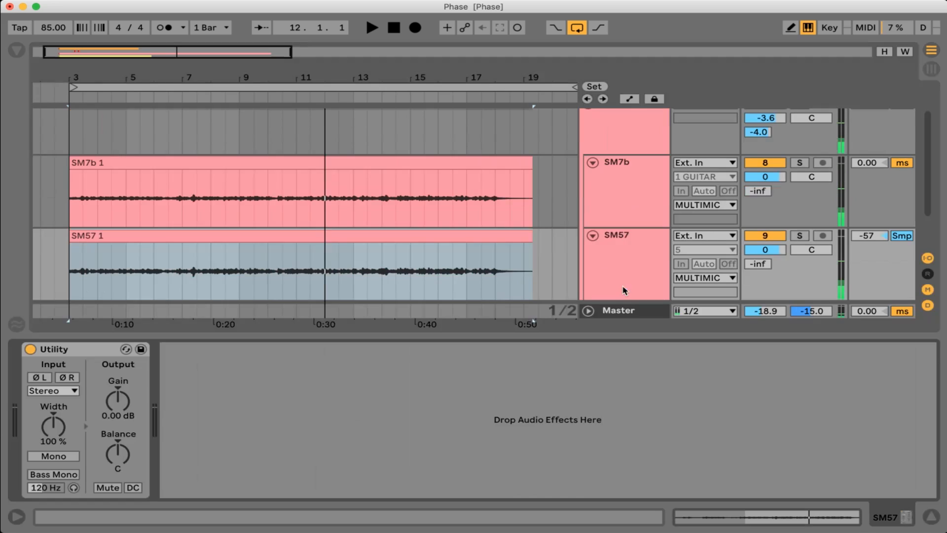
{"action": "left_click", "coordinate": [621, 286]}
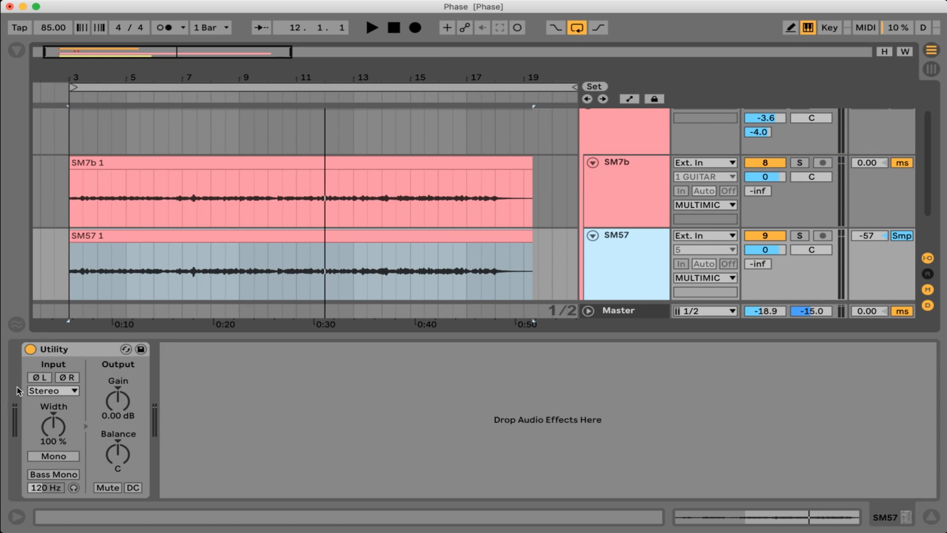
{"action": "left_click", "coordinate": [40, 378]}
{"action": "left_click", "coordinate": [67, 378]}
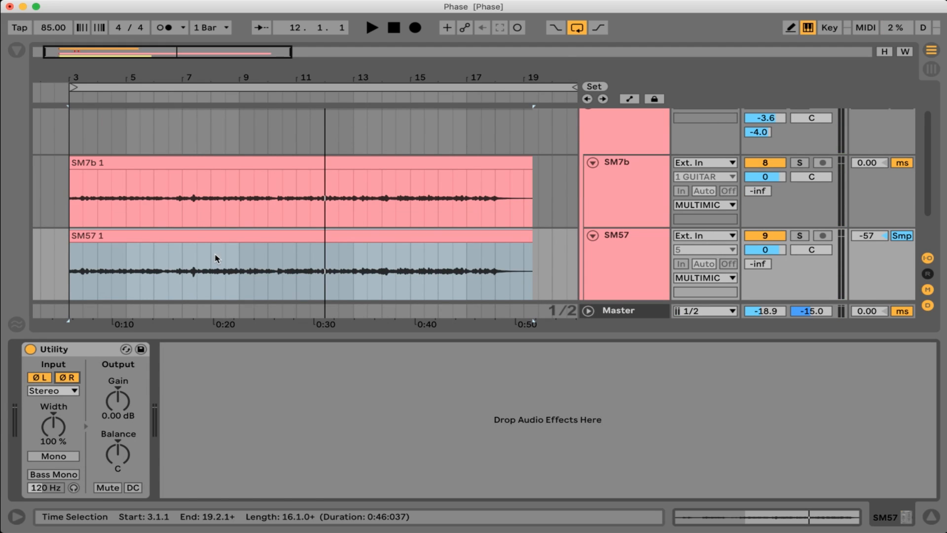
- Audition the SM7b and SM57 clips from bar 3 and turn off the SM57 track's left and right phase inversion
{"action": "left_click", "coordinate": [205, 236]}
{"action": "left_click", "coordinate": [191, 162]}
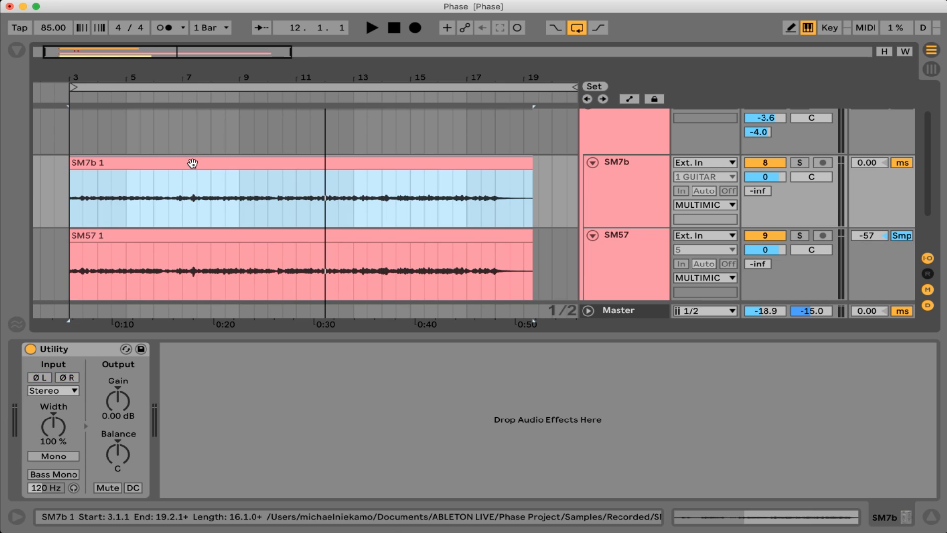
{"action": "left_click", "coordinate": [185, 231]}
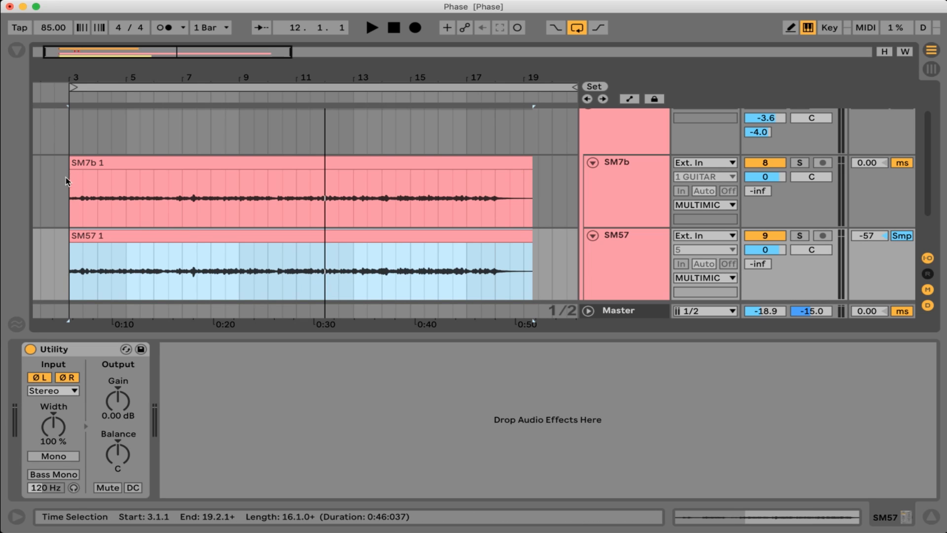
{"action": "left_click", "coordinate": [70, 199]}
{"action": "key", "text": "space"}
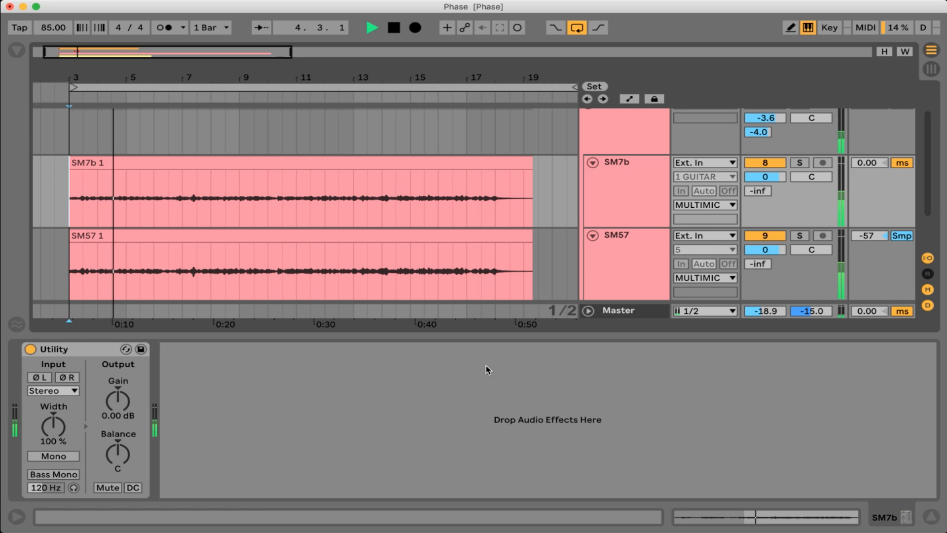
{"action": "left_click", "coordinate": [672, 279]}
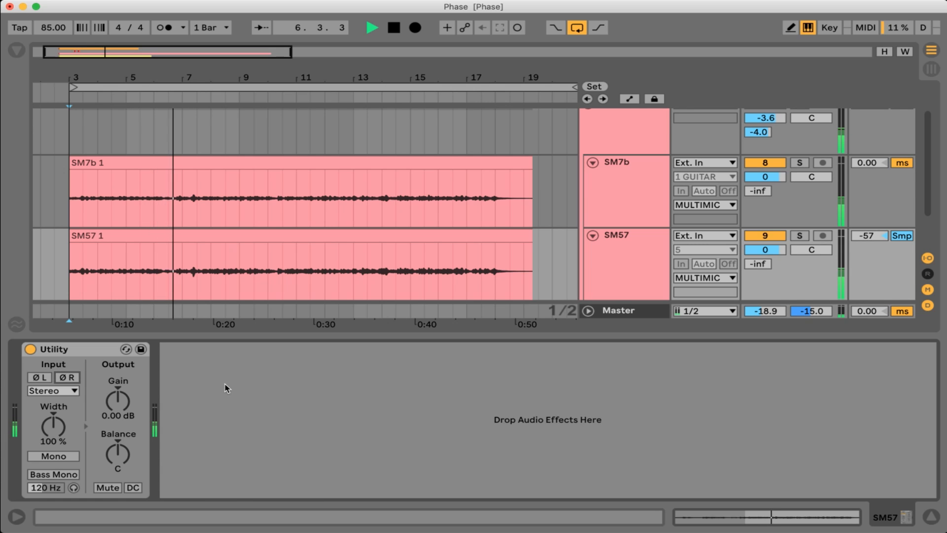
{"action": "key", "text": "space"}
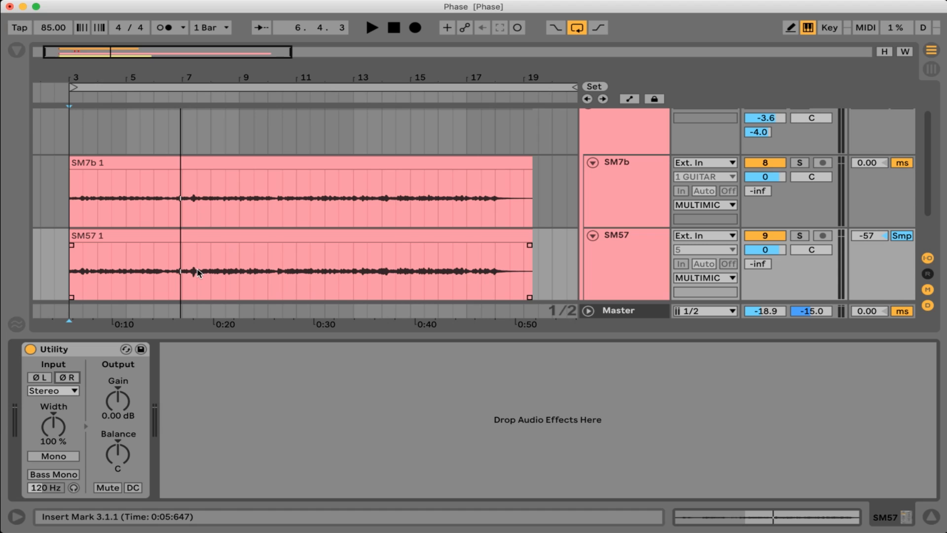
- Examine the SM7b and SM57 waveforms up close around 4.3 to compare their alignment
{"action": "left_click", "coordinate": [617, 239]}
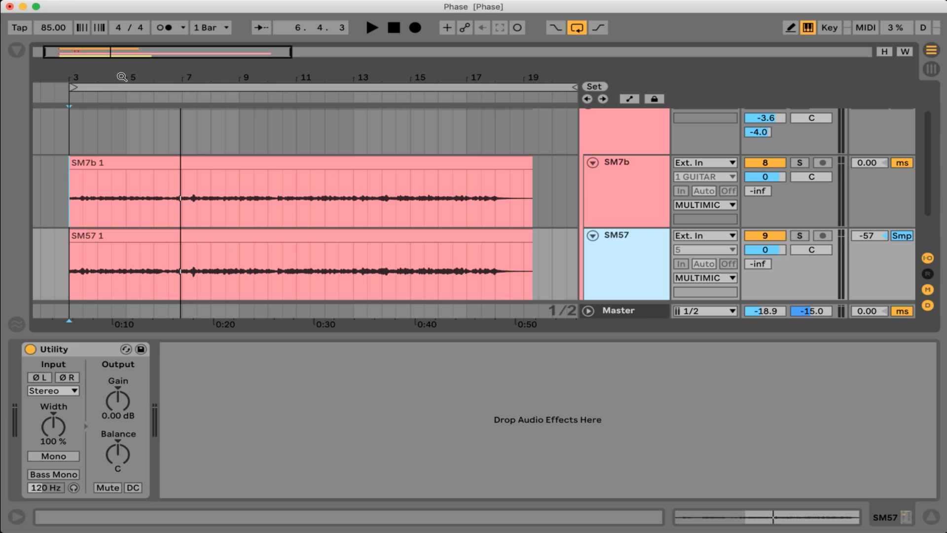
{"action": "left_click_drag", "start_coordinate": [122, 77], "coordinate": [121, 148]}
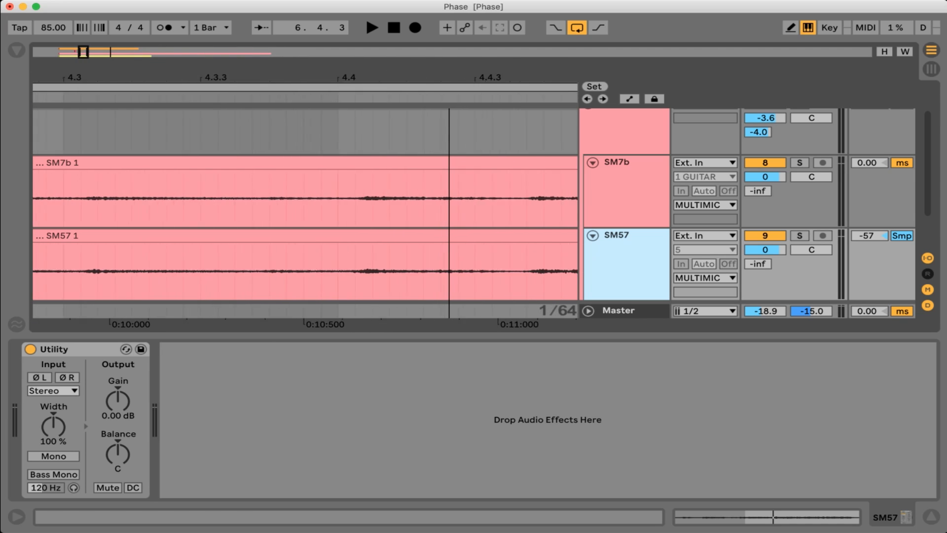
{"action": "left_click_drag", "start_coordinate": [448, 148], "coordinate": [575, 187]}
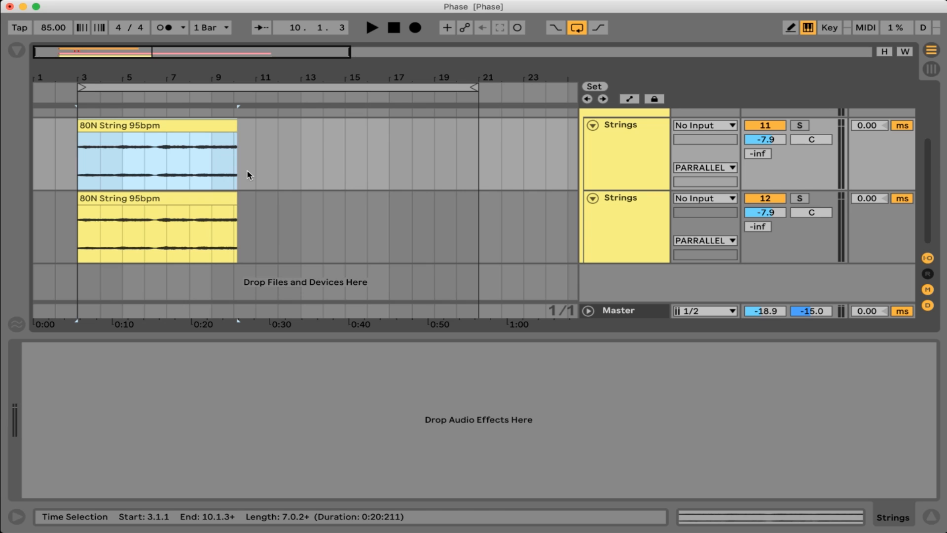
- Show the EQ Eight on the lower Strings track and play both string clips from bar 3
{"action": "left_click", "coordinate": [616, 232]}
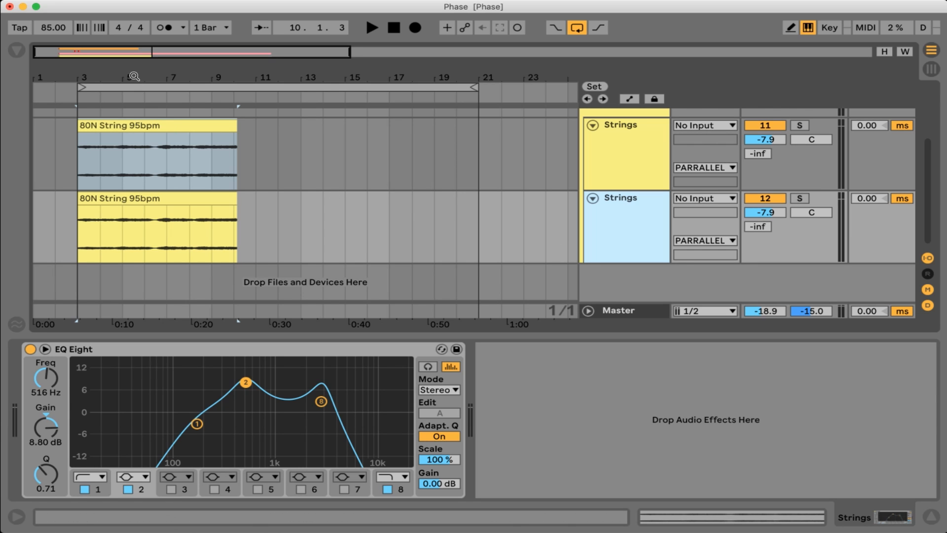
{"action": "left_click_drag", "start_coordinate": [133, 78], "coordinate": [157, 77]}
{"action": "key", "text": "space"}
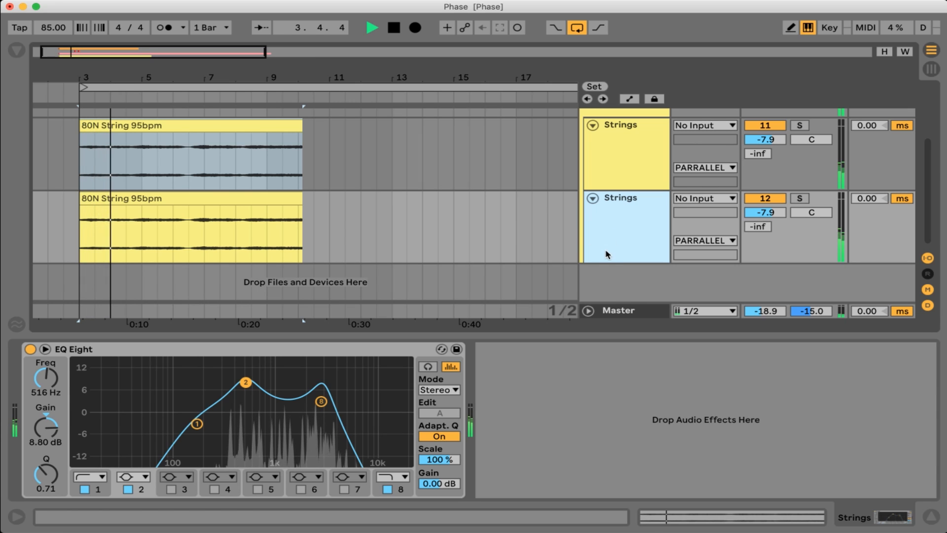
- Compare mono and stereo playback of the strings by toggling Mono in the Master track's Utility
{"action": "left_click", "coordinate": [616, 311]}
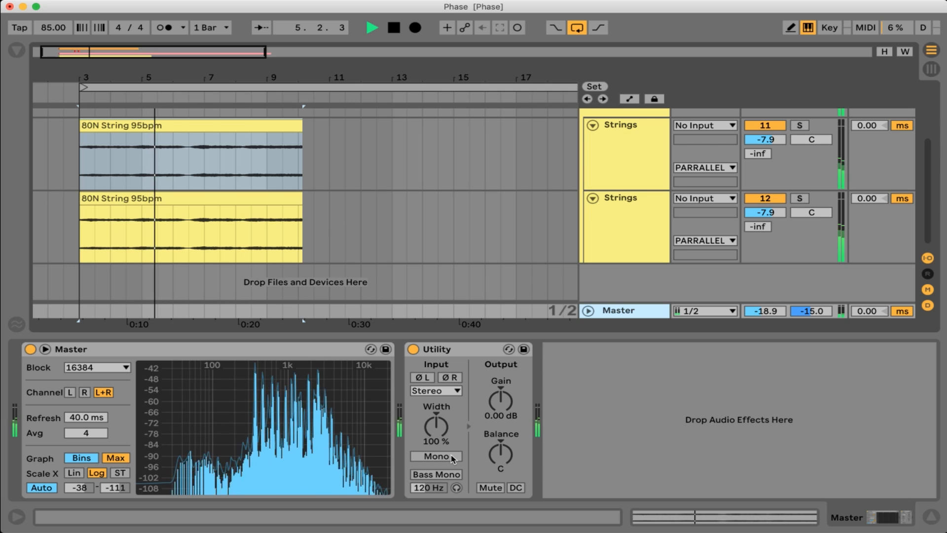
{"action": "left_click", "coordinate": [452, 459]}
{"action": "left_click", "coordinate": [453, 458]}
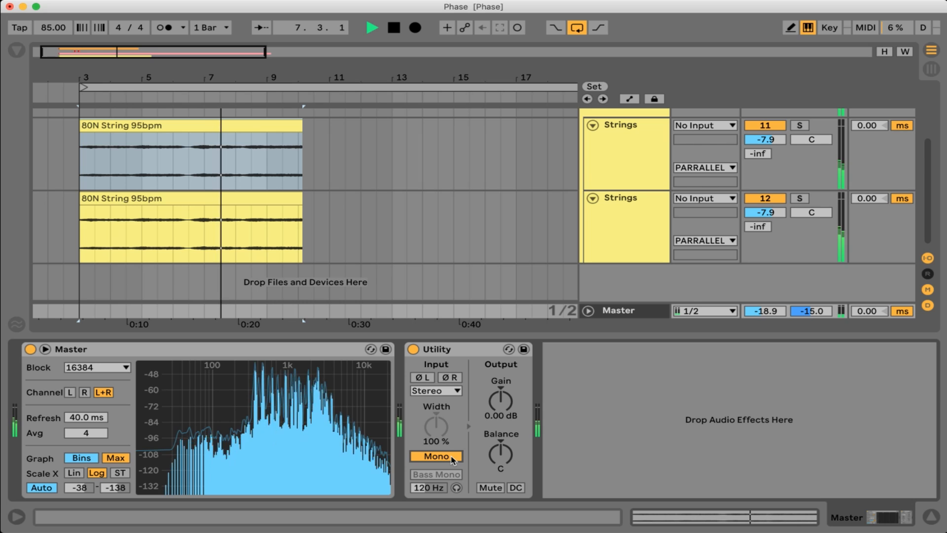
{"action": "left_click", "coordinate": [452, 458]}
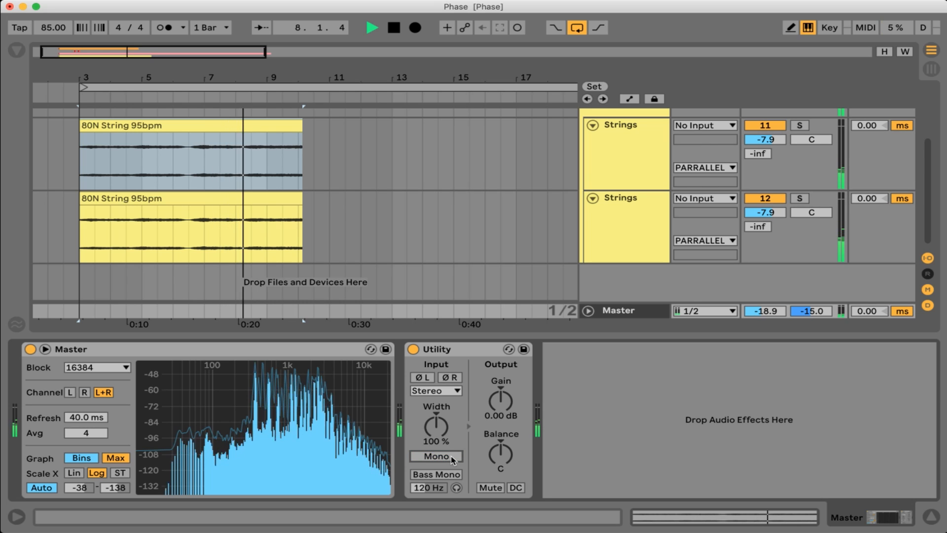
- Check the strings once more in mono and return the Master output to stereo
{"action": "left_click", "coordinate": [453, 458]}
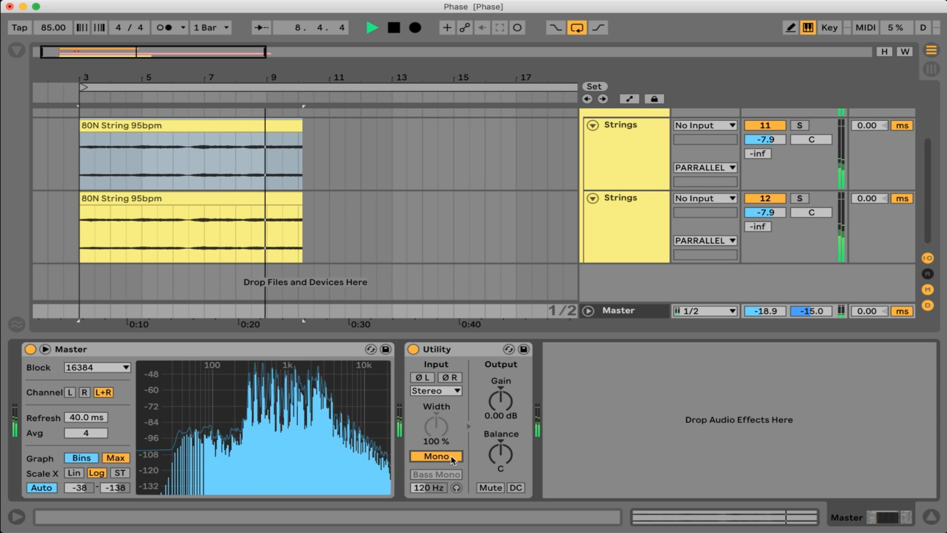
{"action": "left_click", "coordinate": [453, 458]}
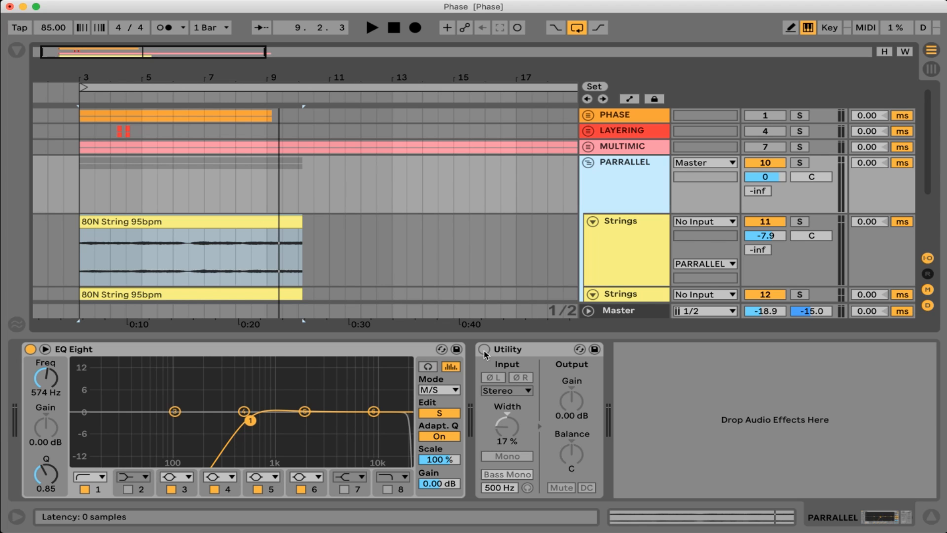
- Turn on the Utility on the PARRALLEL group and play the strings from bar 3
{"action": "left_click", "coordinate": [483, 350]}
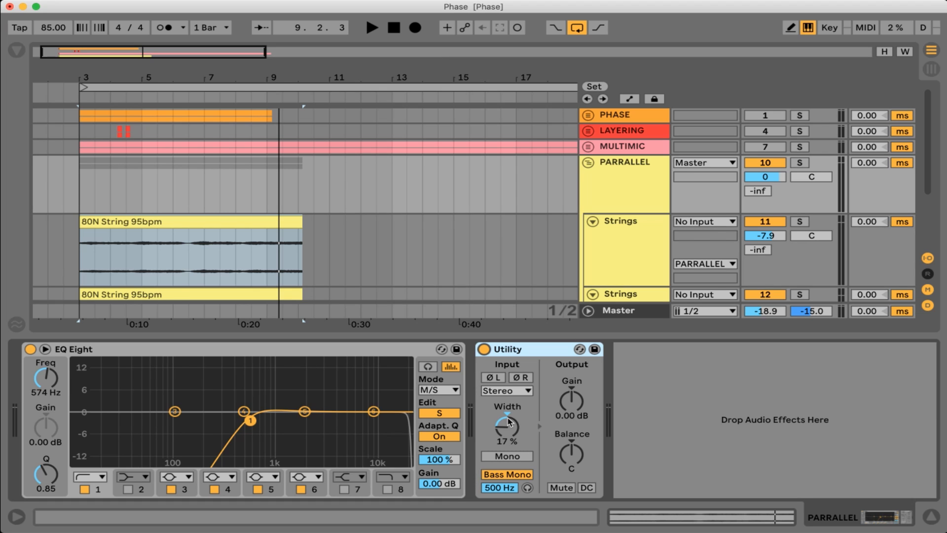
{"action": "key", "text": "space"}
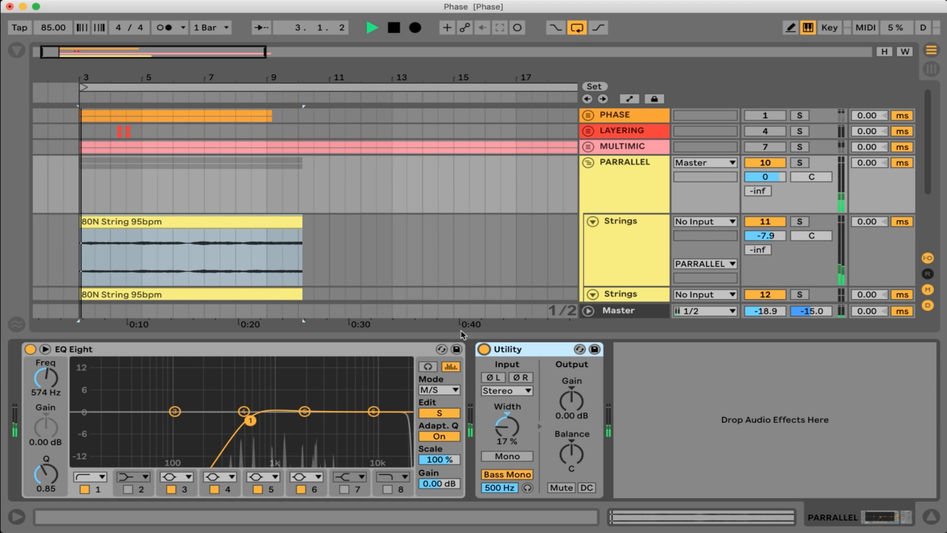
- Compare mono and stereo playback of the strings with the group Utility active by repeatedly toggling the Master's Mono, and stop playback
{"action": "left_click", "coordinate": [619, 313]}
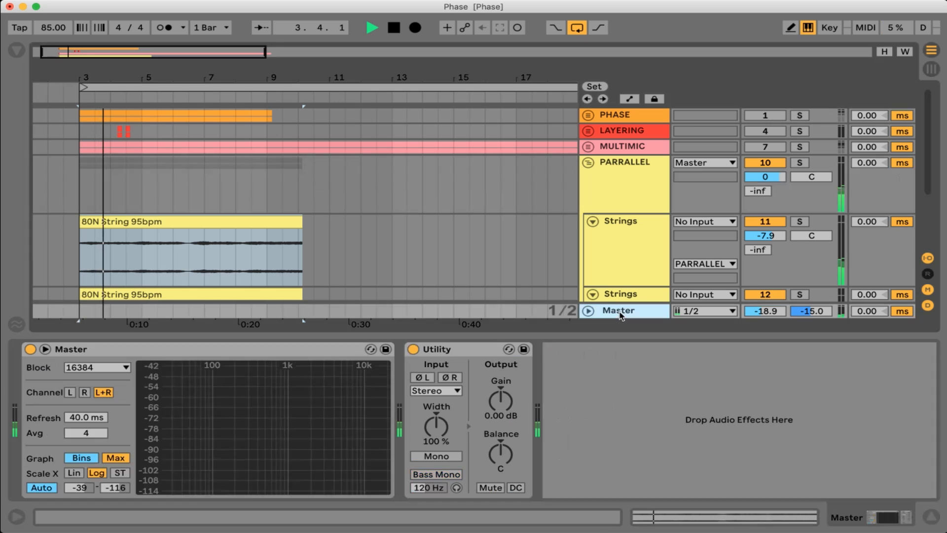
{"action": "left_click", "coordinate": [445, 458]}
{"action": "left_click", "coordinate": [445, 457]}
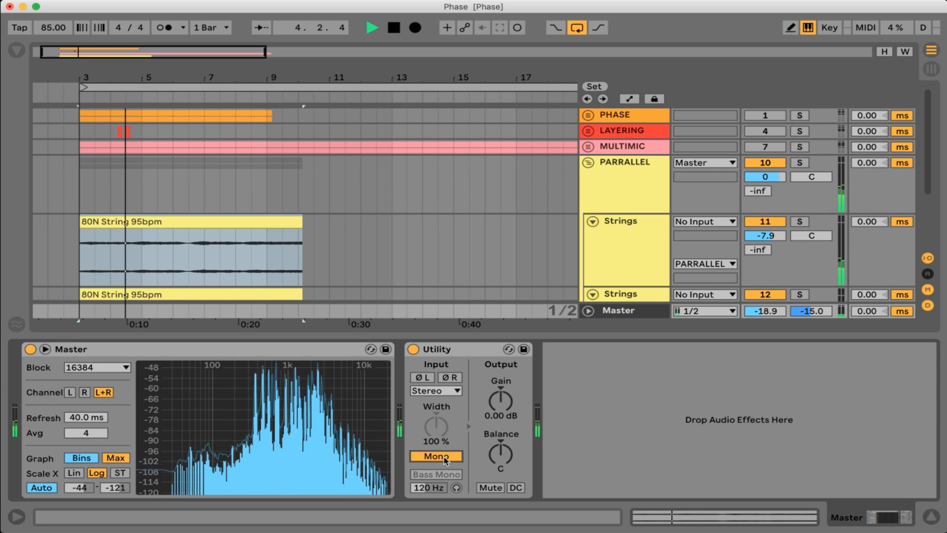
{"action": "left_click", "coordinate": [444, 458]}
{"action": "left_click", "coordinate": [446, 460]}
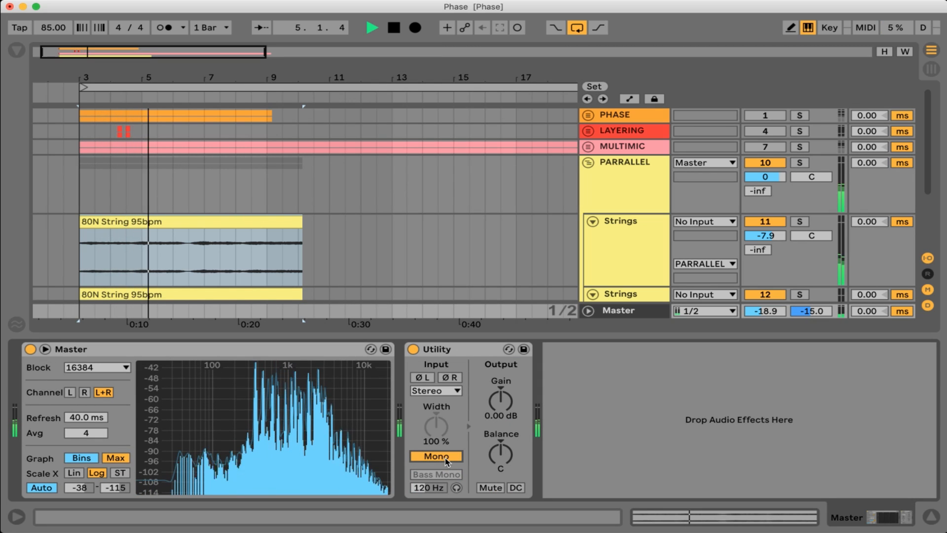
{"action": "left_click", "coordinate": [446, 460]}
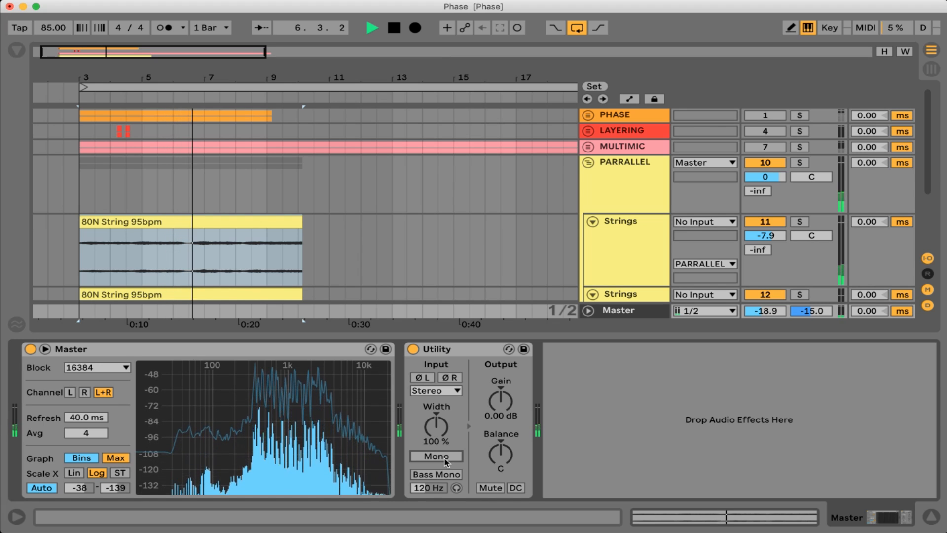
{"action": "left_click", "coordinate": [445, 460]}
{"action": "left_click", "coordinate": [446, 460]}
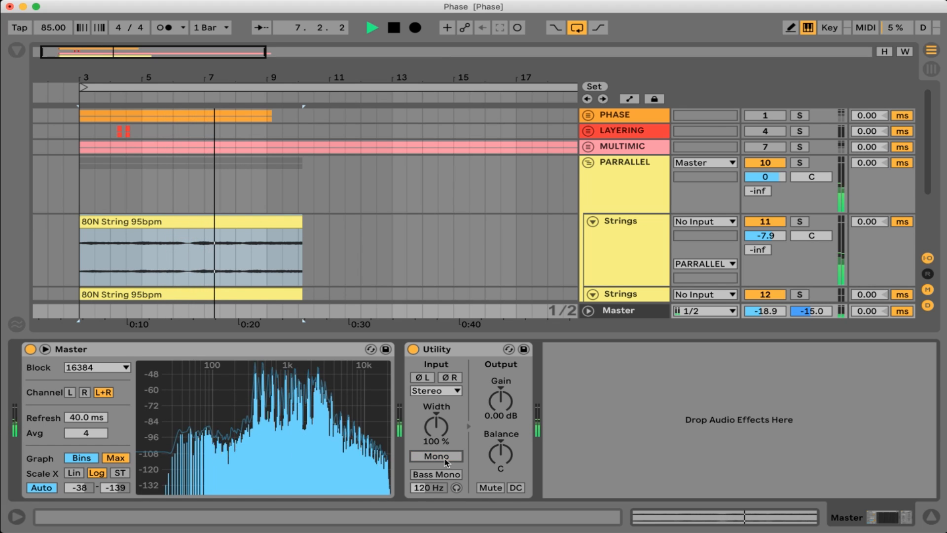
{"action": "key", "text": "space"}
{"action": "left_click", "coordinate": [609, 190]}
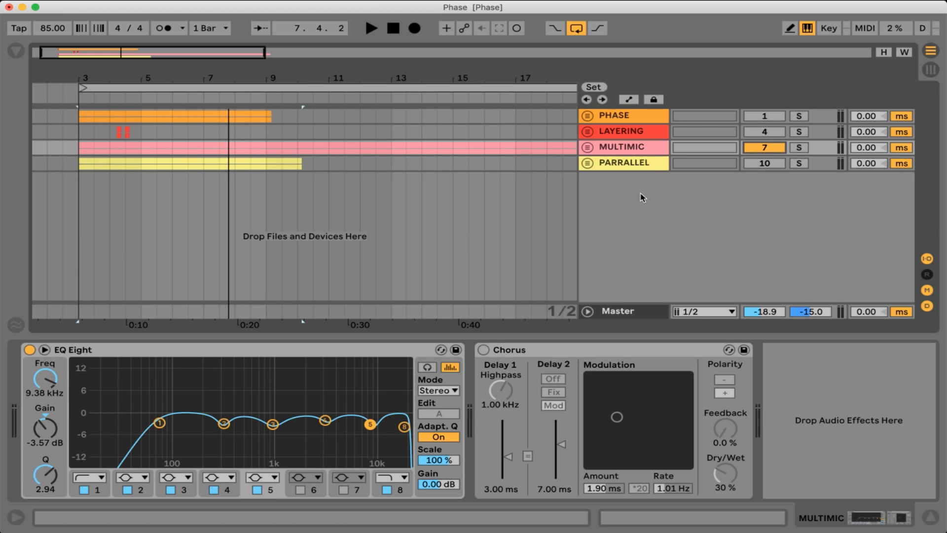
- Unfold the MULTIMIC group and look over its SM7b and SM57 tracks
{"action": "left_click", "coordinate": [586, 147]}
{"action": "left_click", "coordinate": [624, 176]}
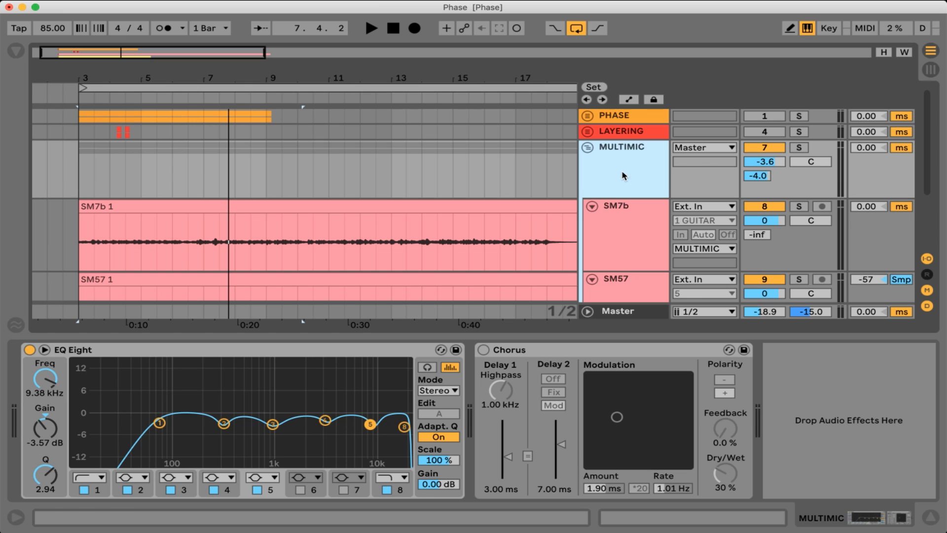
{"action": "scroll", "coordinate": [626, 222], "scroll_direction": "down", "scroll_amount": 4}
{"action": "scroll", "coordinate": [628, 224], "scroll_direction": "up", "scroll_amount": 1}
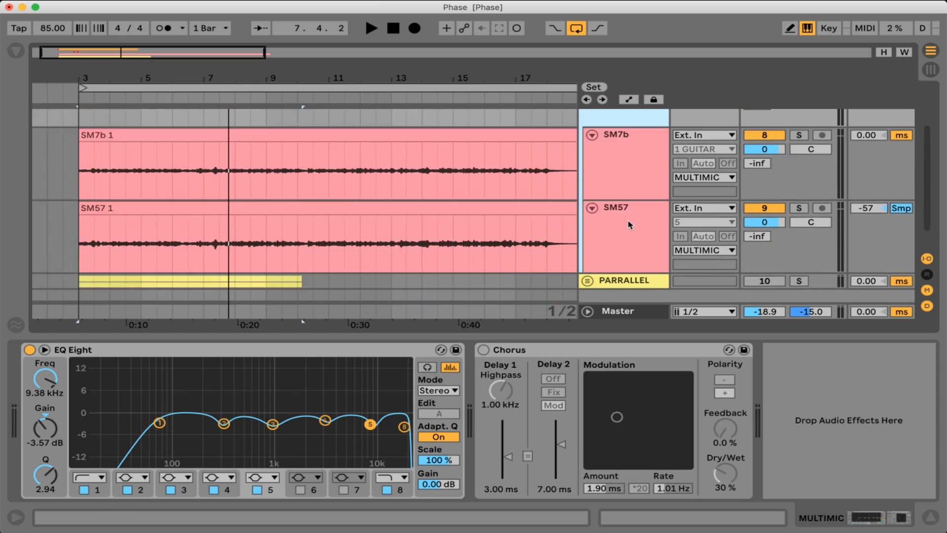
{"action": "scroll", "coordinate": [630, 225], "scroll_direction": "up", "scroll_amount": 3}
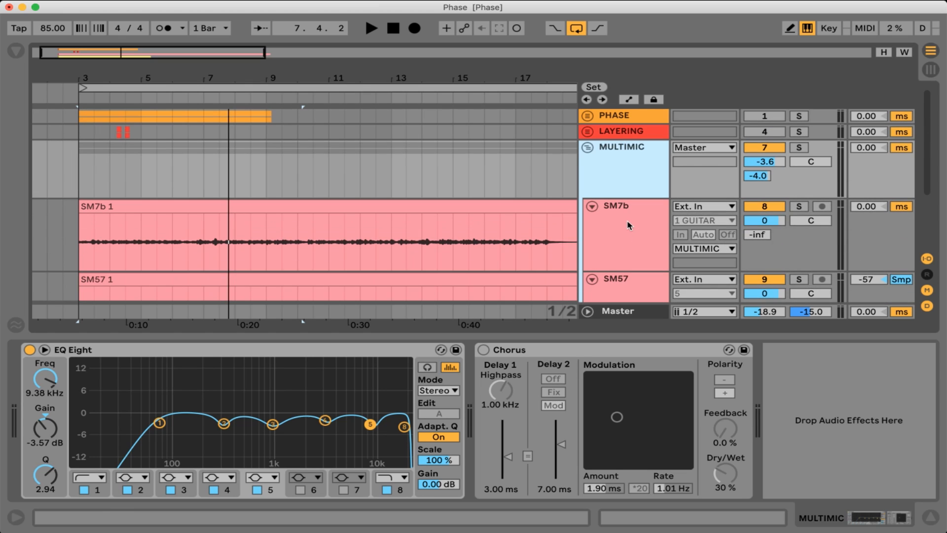
- Show the return tracks and open the TSAR-1R plug-in window on the A Reverb return
{"action": "left_click", "coordinate": [927, 275]}
{"action": "left_click", "coordinate": [622, 298]}
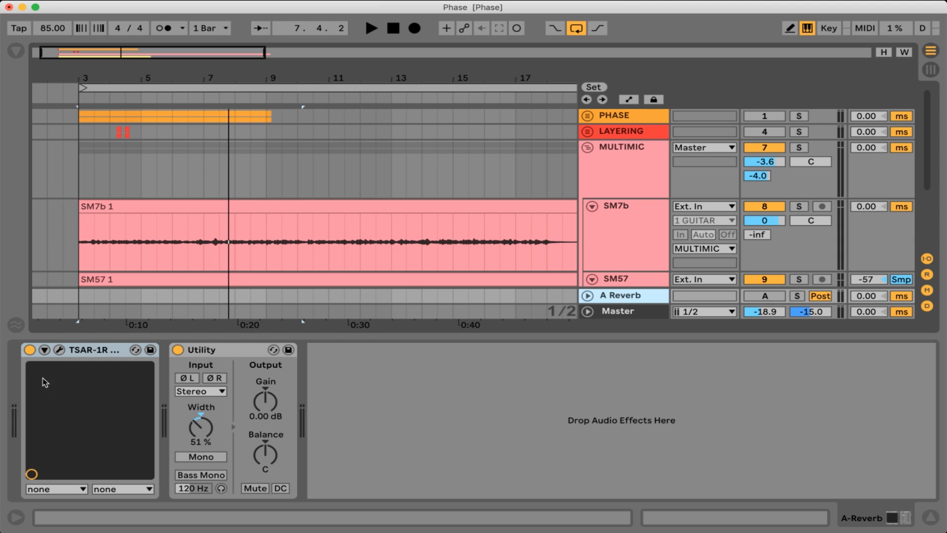
{"action": "left_click", "coordinate": [59, 350]}
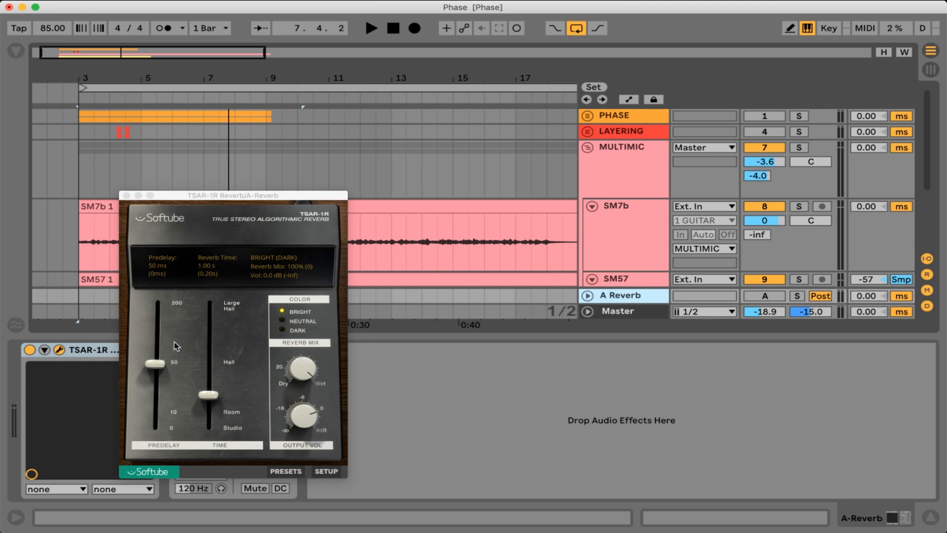
{"action": "left_click_drag", "start_coordinate": [183, 200], "coordinate": [353, 194]}
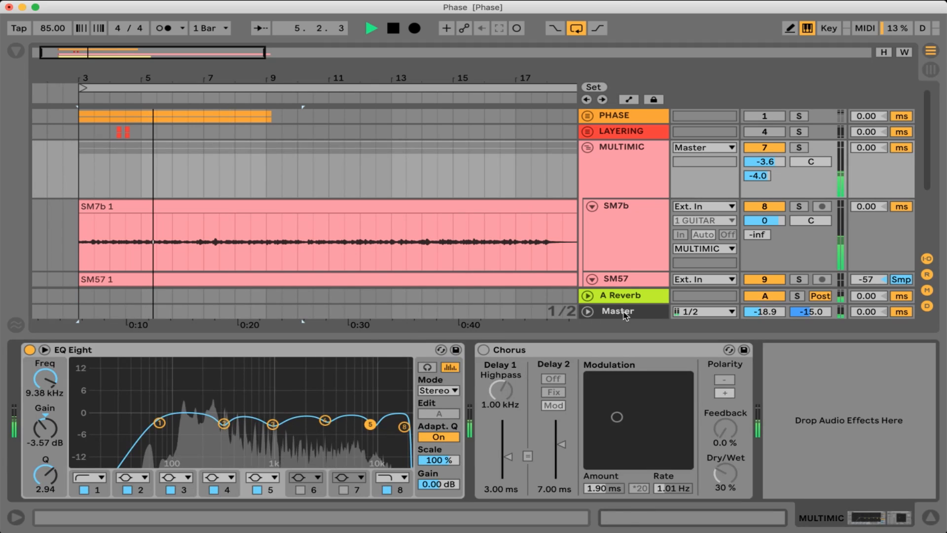
- Compare mono and stereo playback of the MULTIMIC tracks with reverb by toggling Mono in the Master's Utility
{"action": "left_click", "coordinate": [619, 315]}
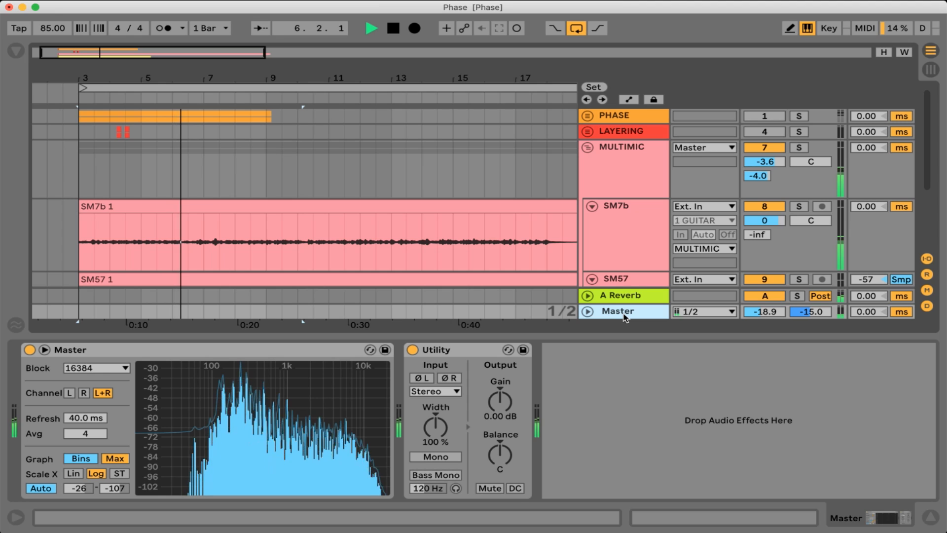
{"action": "left_click", "coordinate": [451, 456]}
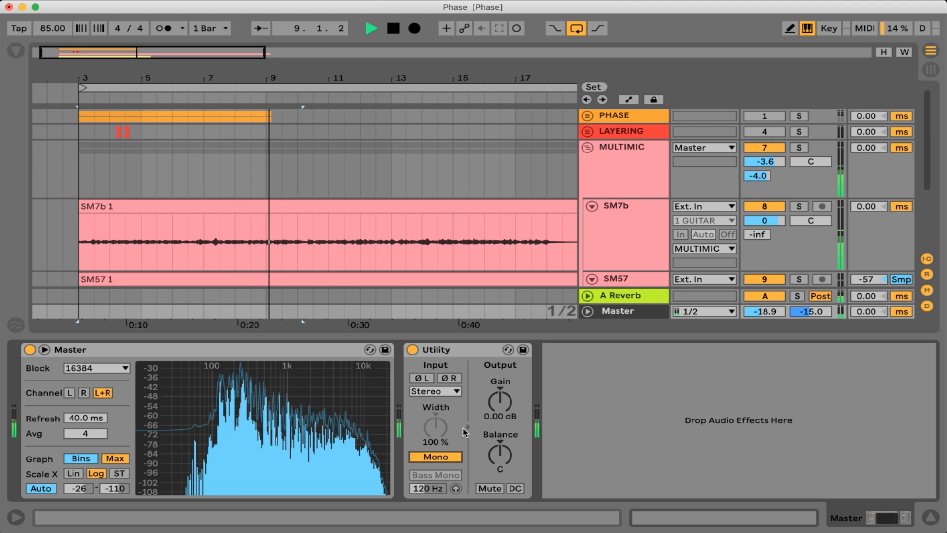
{"action": "left_click", "coordinate": [452, 459]}
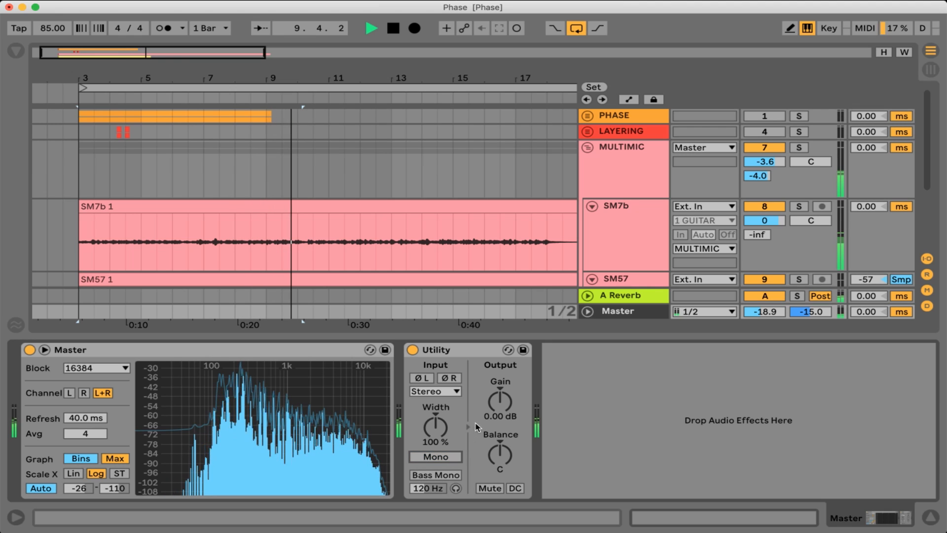
{"action": "left_click", "coordinate": [456, 458]}
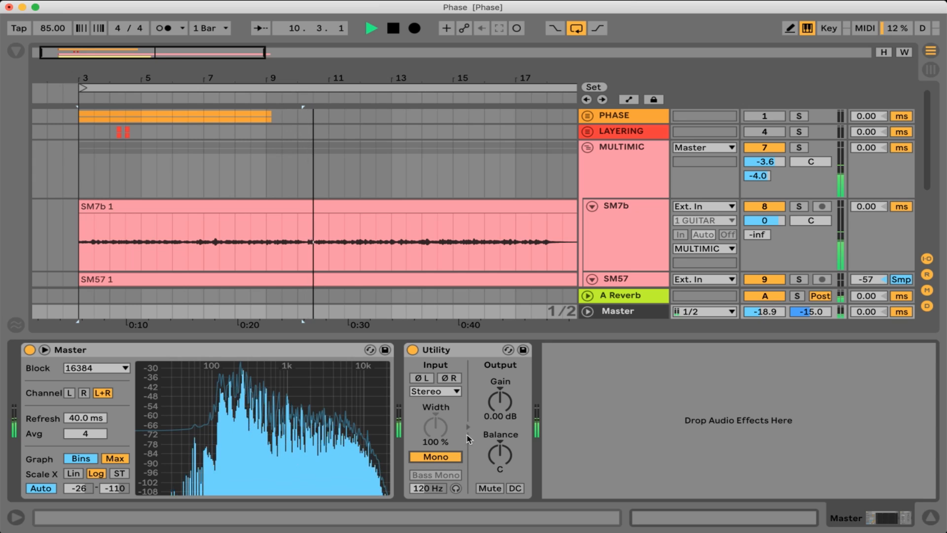
{"action": "left_click", "coordinate": [450, 459]}
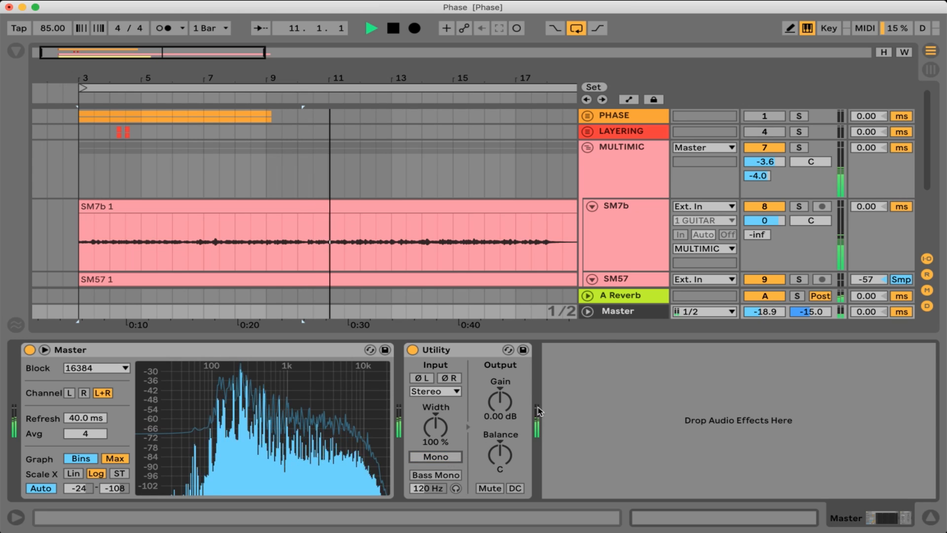
- Bring up the A Reverb return's TSAR-1R window to inspect its predelay setting, and stop playback
{"action": "left_click", "coordinate": [627, 296]}
{"action": "left_click_drag", "start_coordinate": [369, 191], "coordinate": [442, 187]}
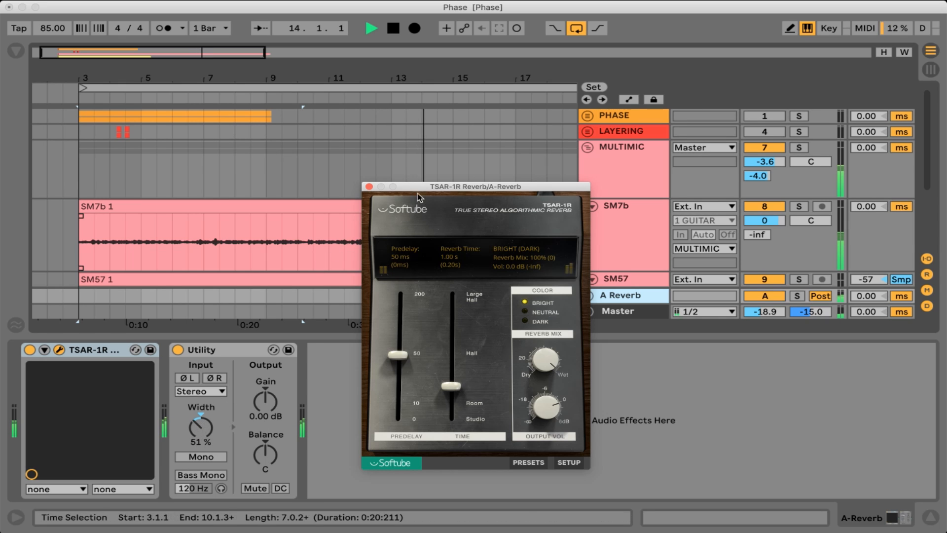
{"action": "left_click_drag", "start_coordinate": [422, 189], "coordinate": [374, 212]}
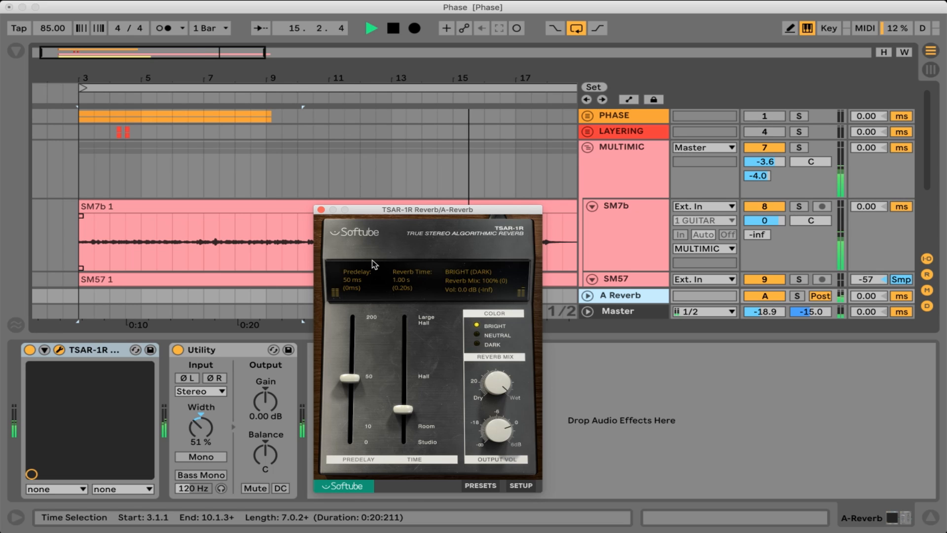
{"action": "left_click_drag", "start_coordinate": [427, 212], "coordinate": [440, 231]}
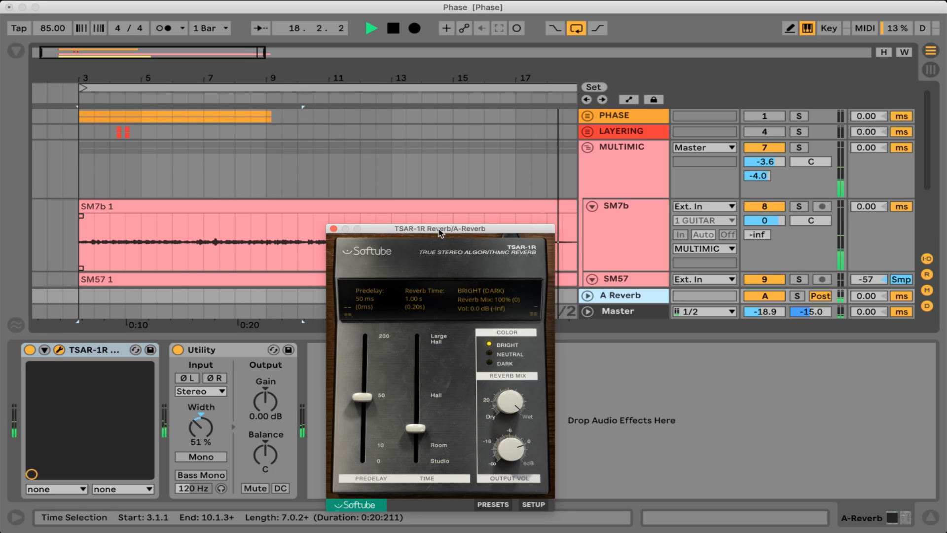
{"action": "key", "text": "space"}
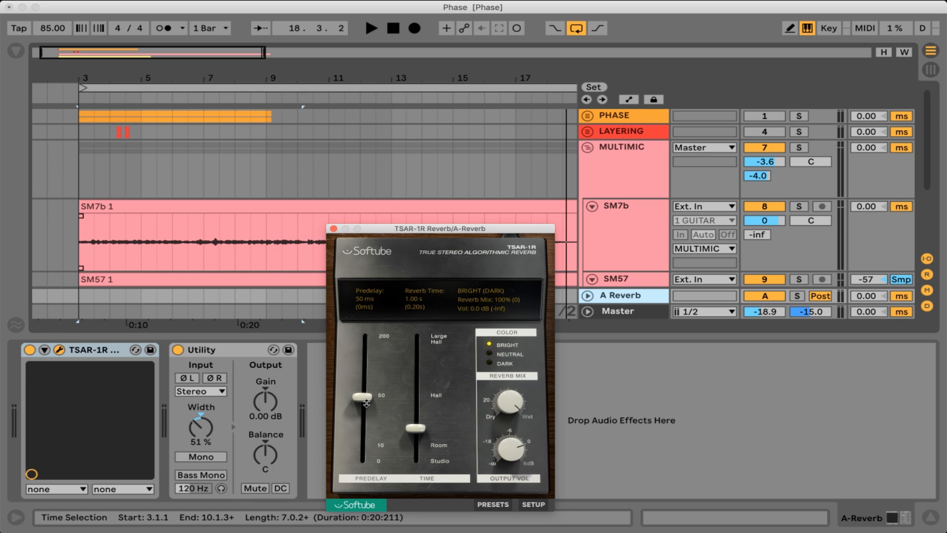
- Lower the TSAR-1R reverb's predelay to 0 ms and readjust it to 9 ms
{"action": "left_click_drag", "start_coordinate": [363, 397], "coordinate": [361, 459]}
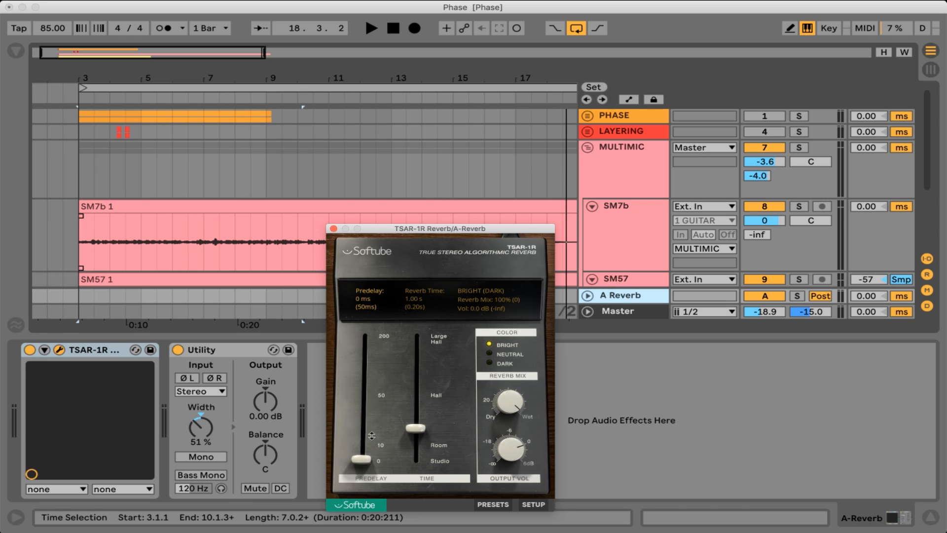
{"action": "left_click_drag", "start_coordinate": [428, 229], "coordinate": [404, 236]}
{"action": "left_click_drag", "start_coordinate": [332, 462], "coordinate": [337, 453]}
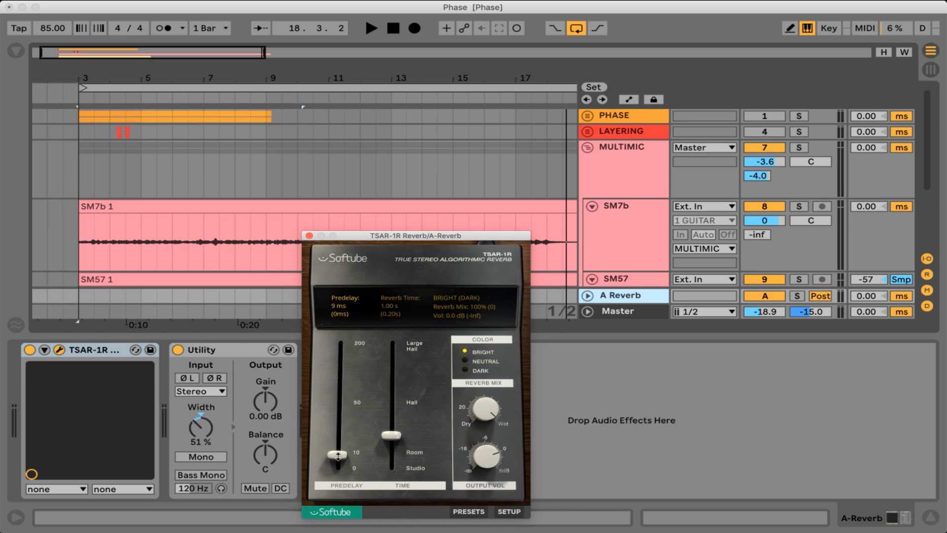
{"action": "left_click_drag", "start_coordinate": [396, 237], "coordinate": [328, 224]}
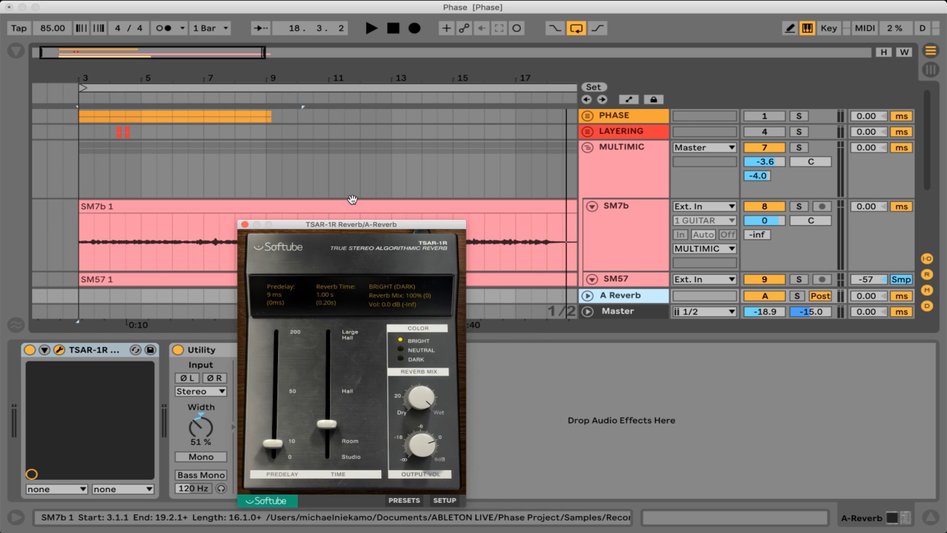
- Play the MULTIMIC tracks from the start of the SM7b clip and turn on Mono in the Master's Utility
{"action": "left_click", "coordinate": [350, 206]}
{"action": "key", "text": "space"}
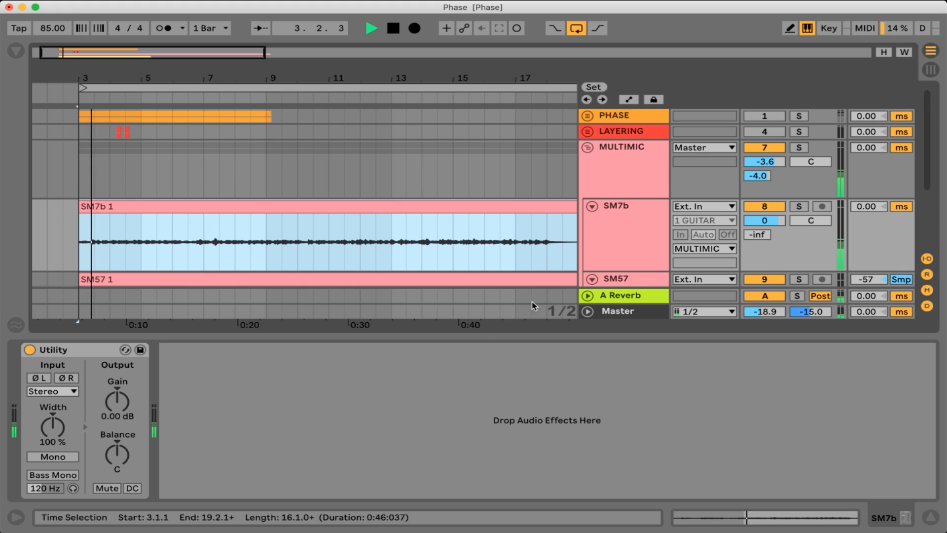
{"action": "left_click", "coordinate": [631, 312]}
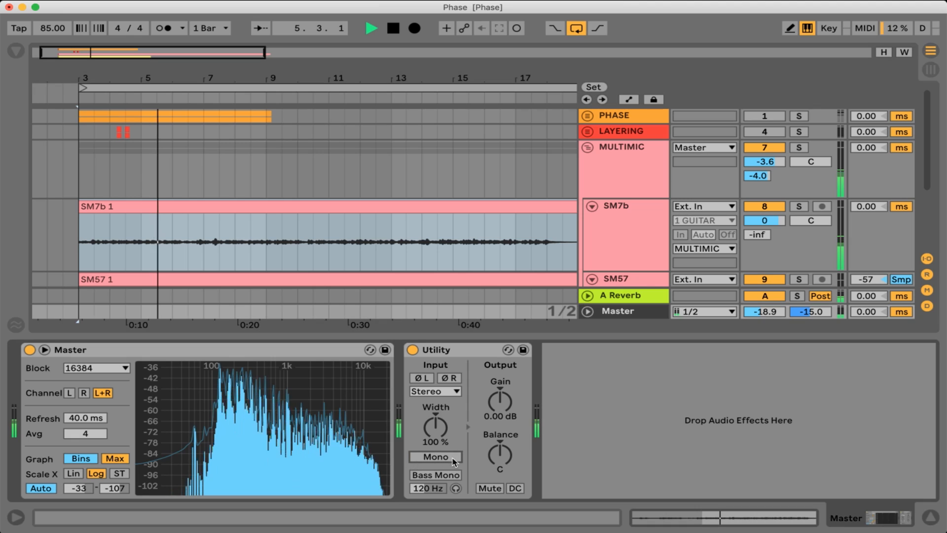
{"action": "left_click", "coordinate": [446, 457]}
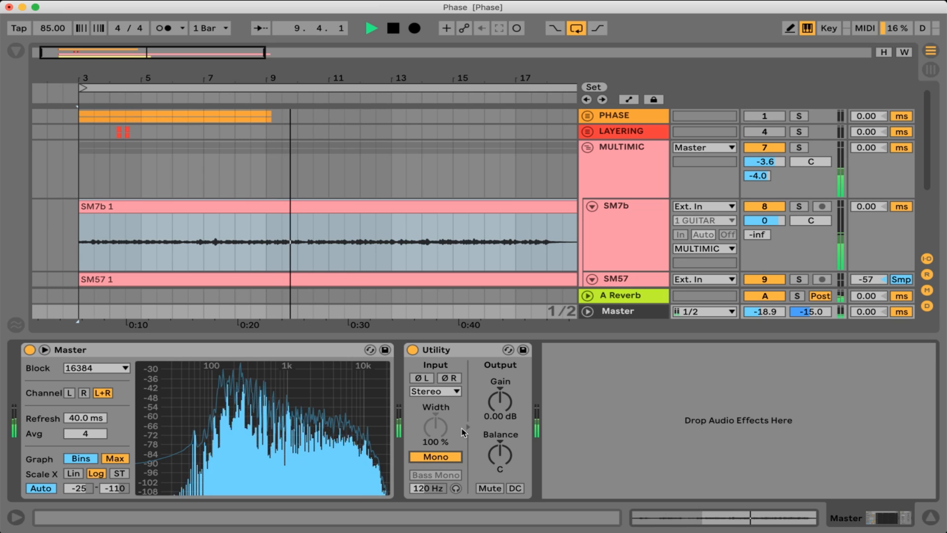
- Set the predelay of the A Reverb return's TSAR-1R to 51 ms and close the plug-in window
{"action": "left_click", "coordinate": [622, 295]}
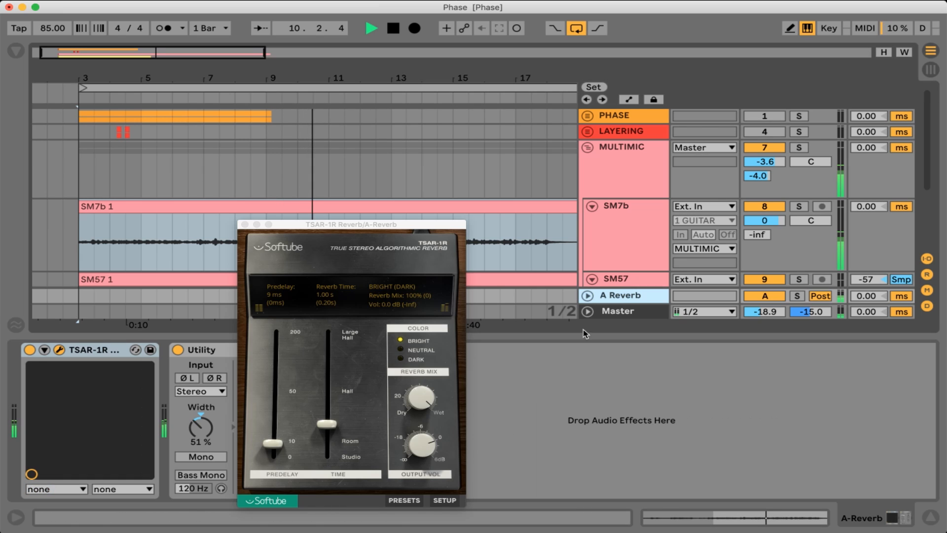
{"action": "left_click", "coordinate": [274, 443]}
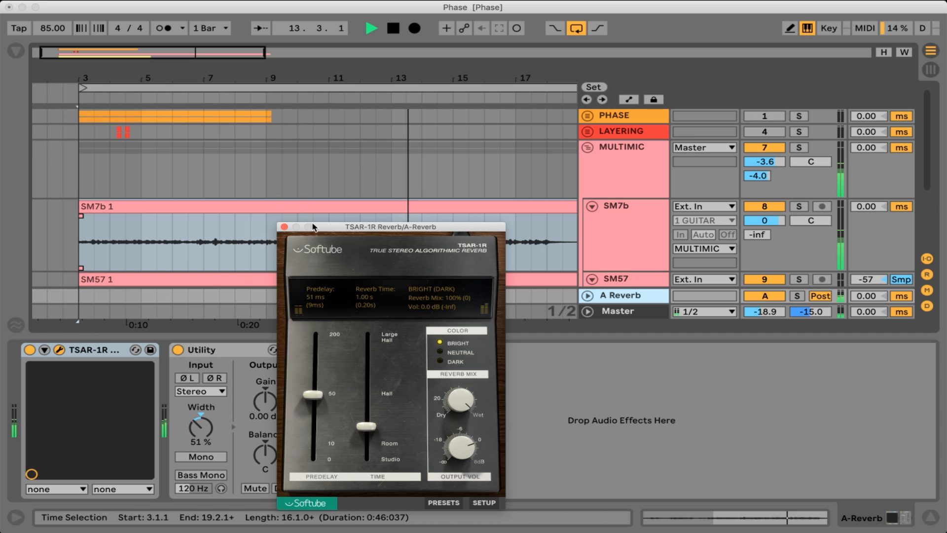
{"action": "left_click_drag", "start_coordinate": [293, 231], "coordinate": [317, 231]}
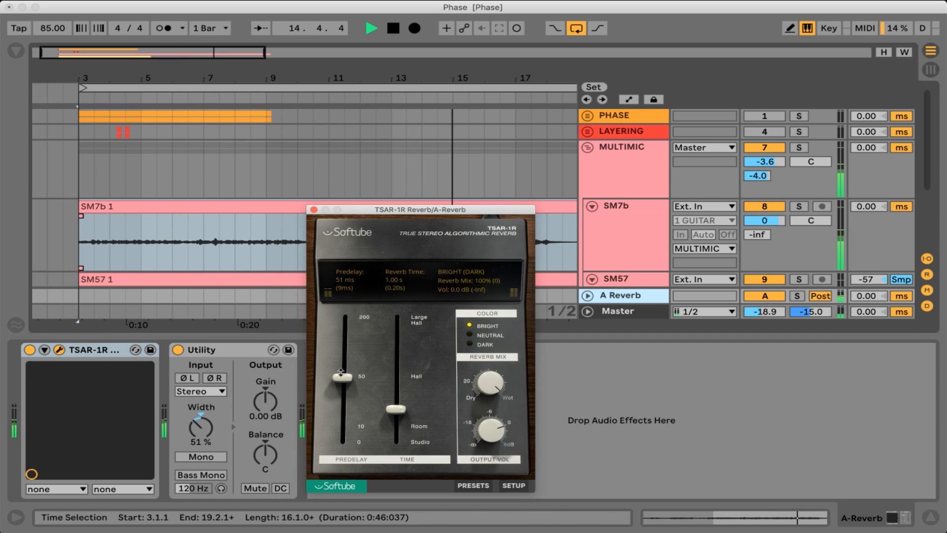
{"action": "left_click", "coordinate": [317, 208]}
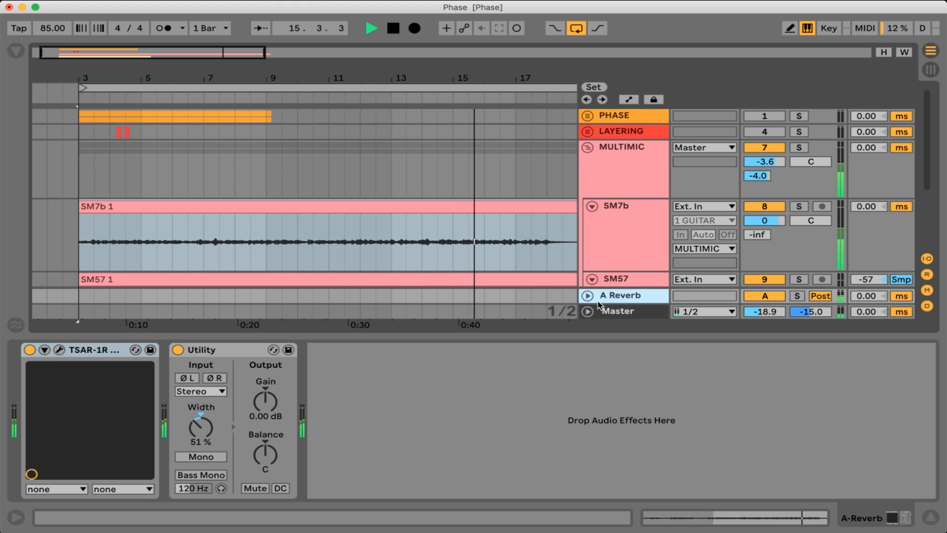
- Turn off Mono in the Master's Utility
{"action": "left_click", "coordinate": [621, 311]}
{"action": "left_click", "coordinate": [434, 458]}
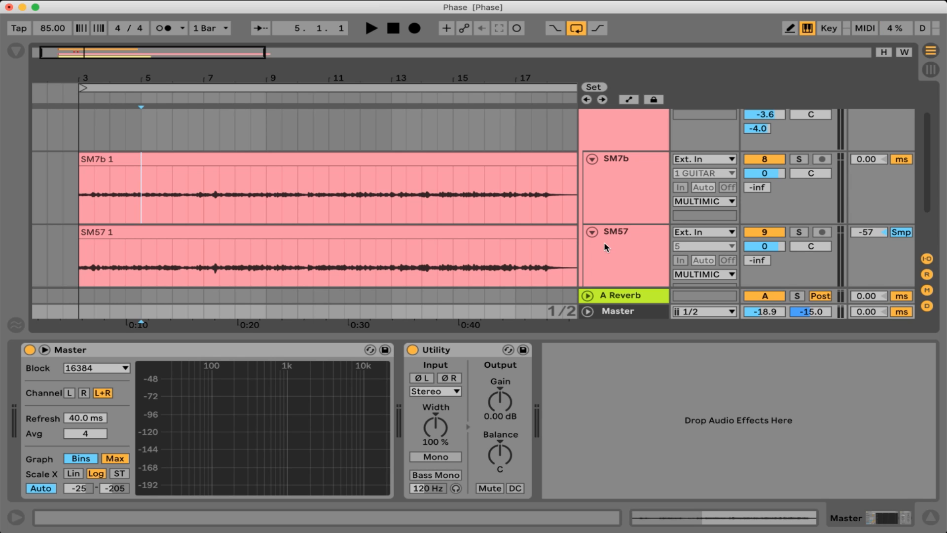
- Fold the PHASE and MULTIMIC groups so the arrangement shows only the top-level group tracks
{"action": "scroll", "coordinate": [606, 247], "scroll_direction": "up", "scroll_amount": 5}
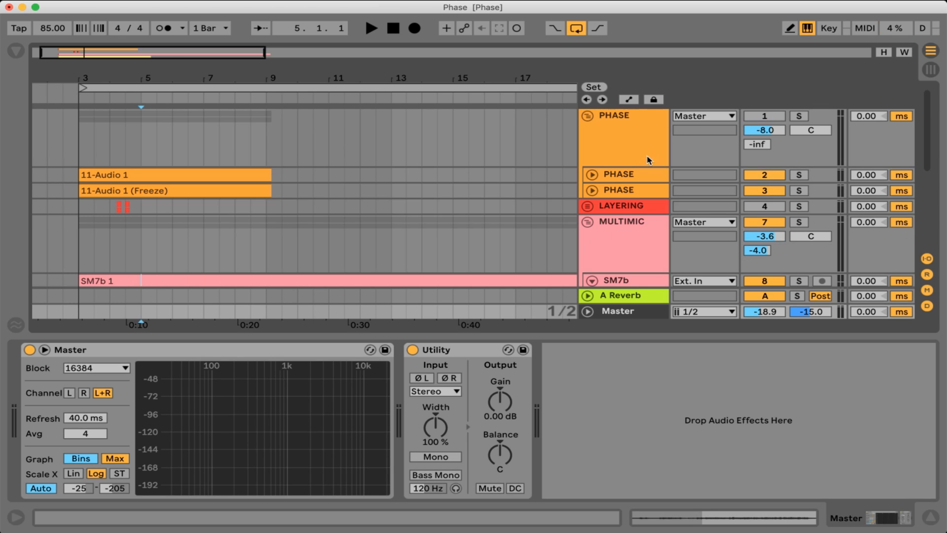
{"action": "left_click", "coordinate": [586, 115]}
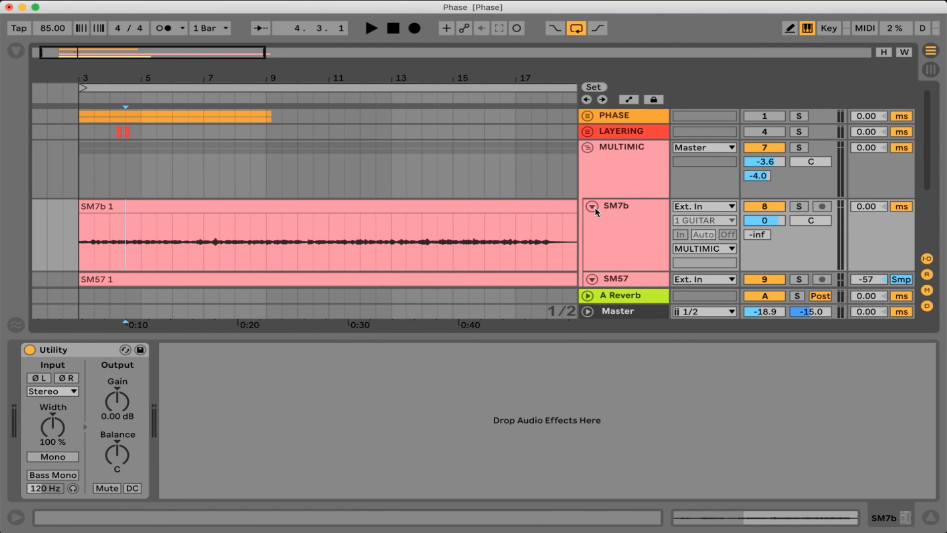
{"action": "left_click", "coordinate": [591, 206]}
{"action": "left_click", "coordinate": [591, 222]}
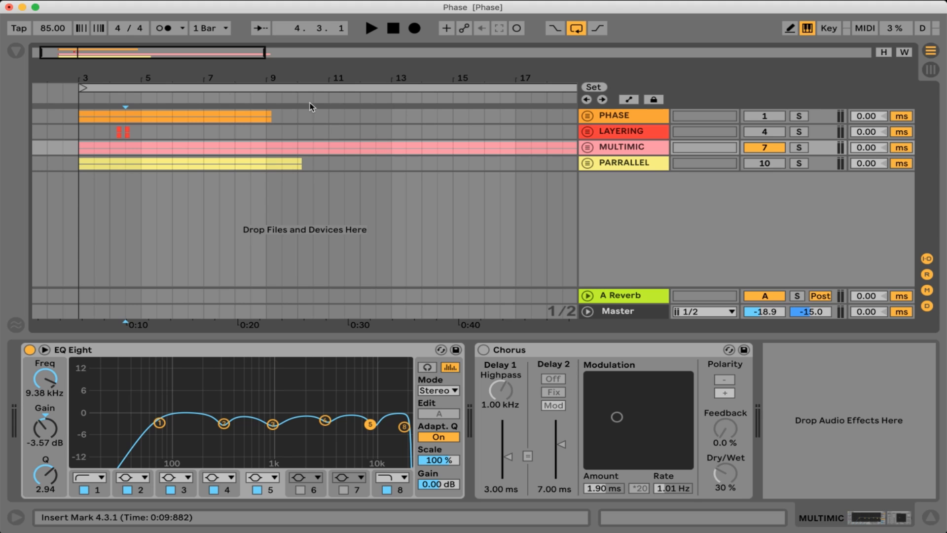
{"action": "left_click_drag", "start_coordinate": [261, 78], "coordinate": [227, 64]}
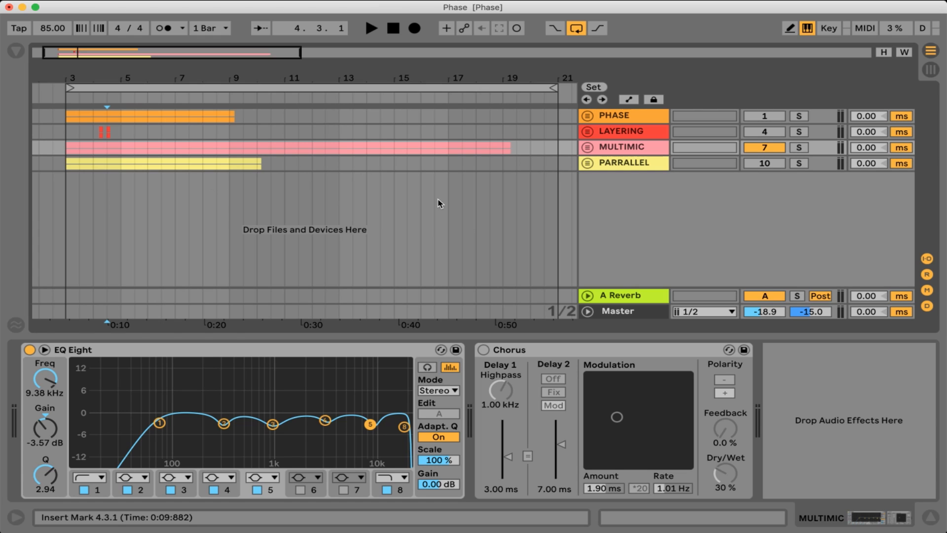
- Examine the Utility and EQ Eight settings on the PARRALLEL group for stereo width and mid/side filtering
{"action": "left_click", "coordinate": [616, 166]}
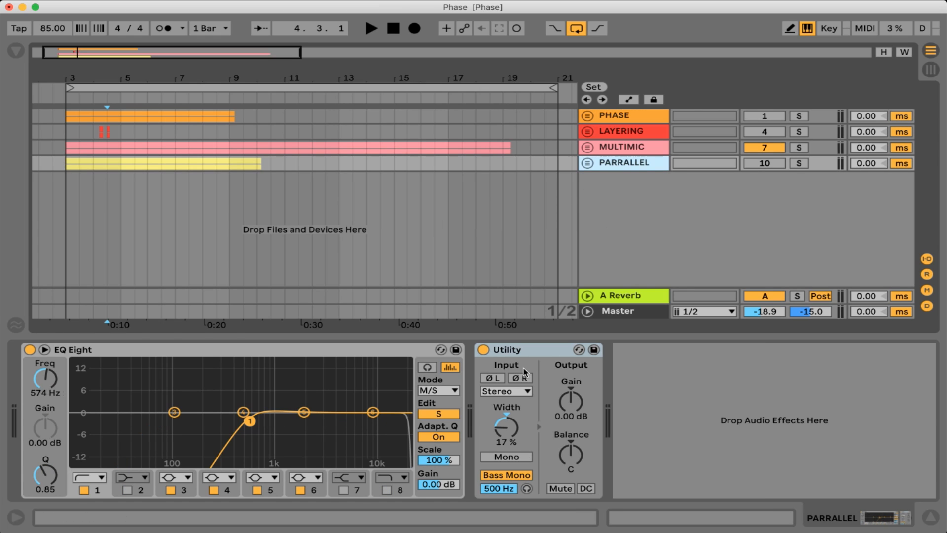
{"action": "left_click", "coordinate": [530, 351]}
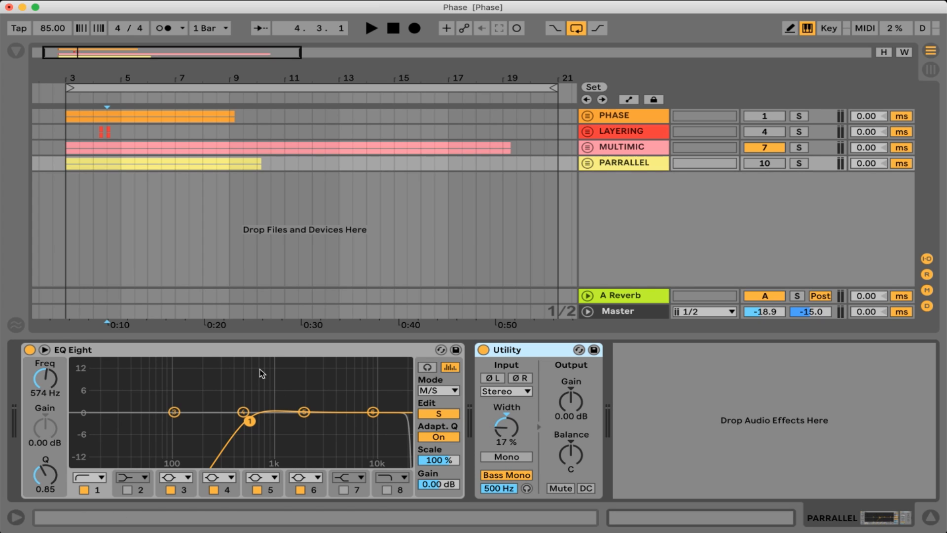
{"action": "left_click", "coordinate": [270, 355]}
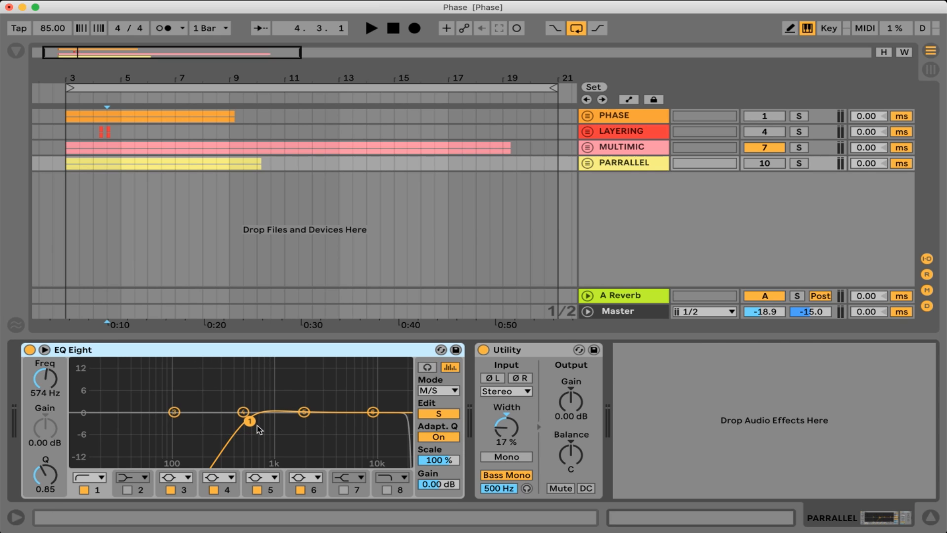
{"action": "left_click", "coordinate": [594, 212]}
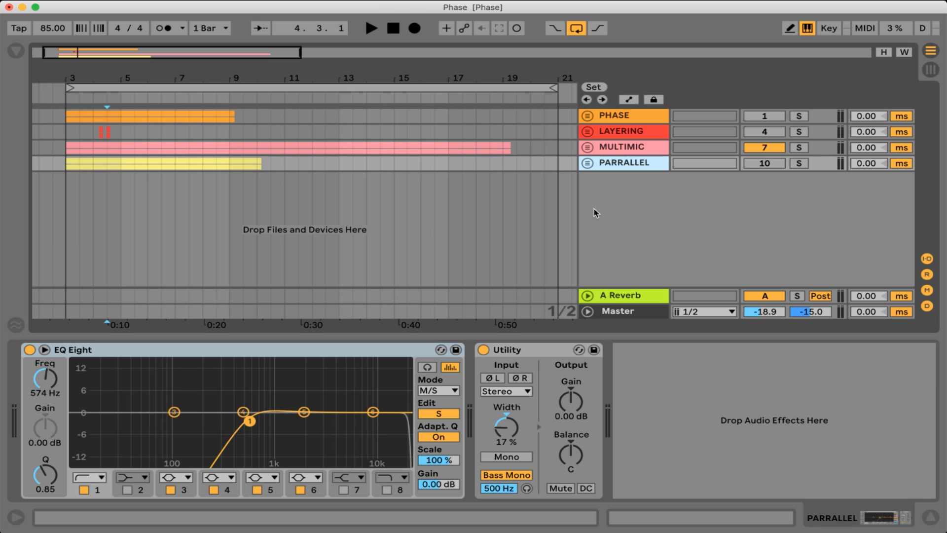
- Review the TSAR-1R predelay on the A Reverb return, close its window and examine the return's Utility
{"action": "left_click", "coordinate": [617, 294]}
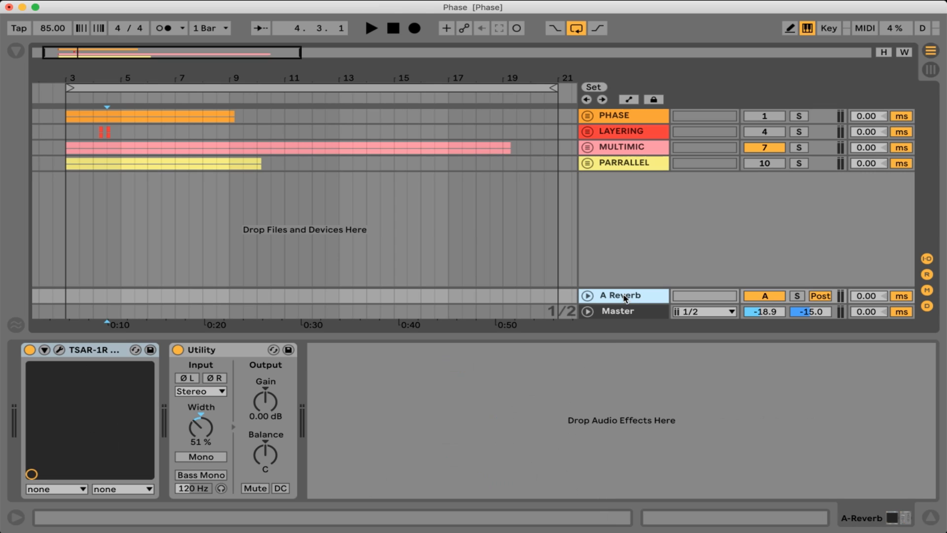
{"action": "left_click", "coordinate": [59, 350]}
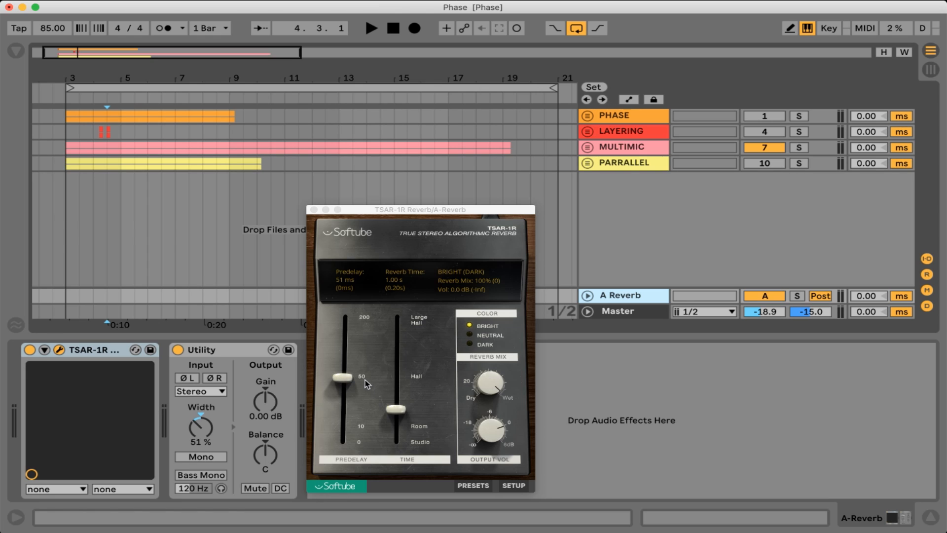
{"action": "left_click", "coordinate": [314, 210]}
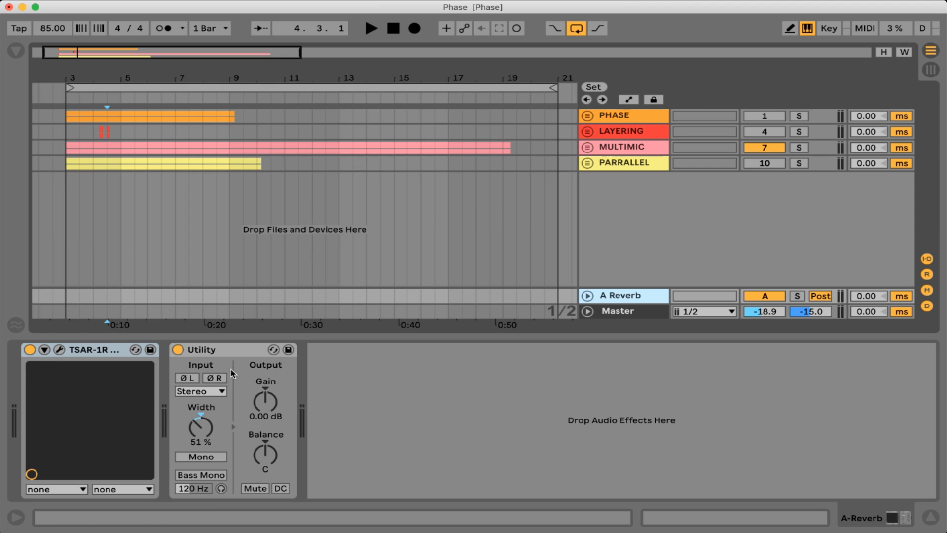
{"action": "left_click", "coordinate": [222, 356]}
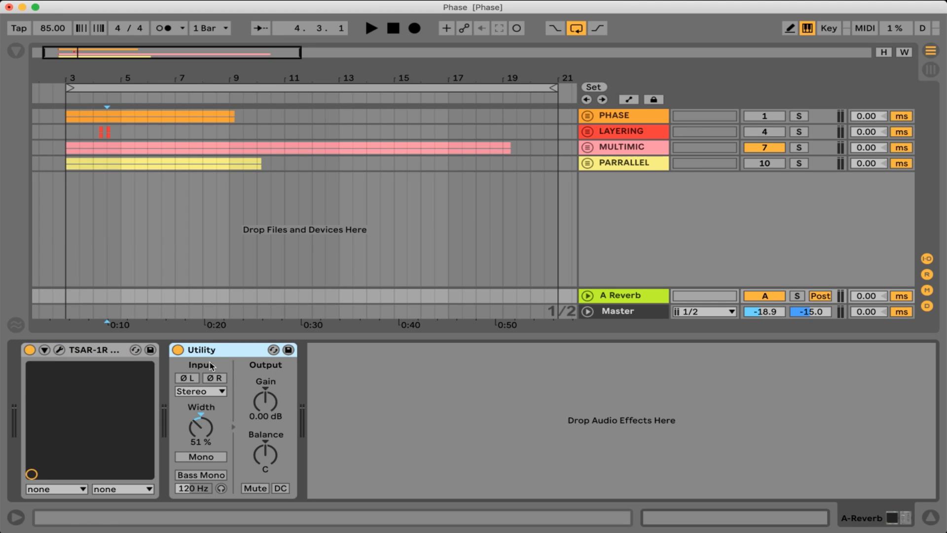